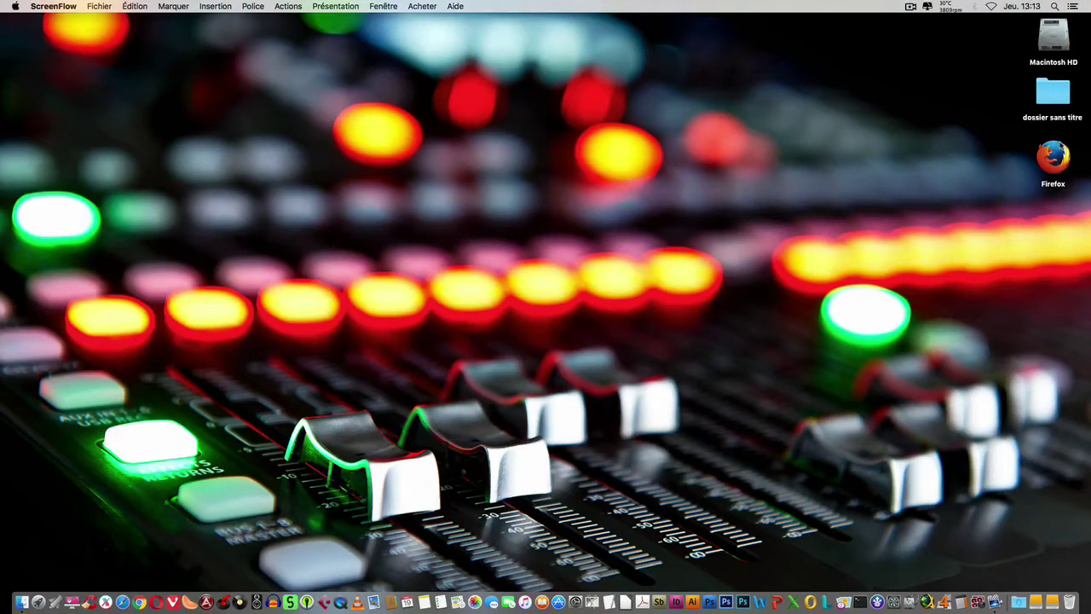
# Launch Firefox from the desktop, importing nothing from other browsers and postponing the default browser choice.
pyautogui.doubleClick(1053, 156)
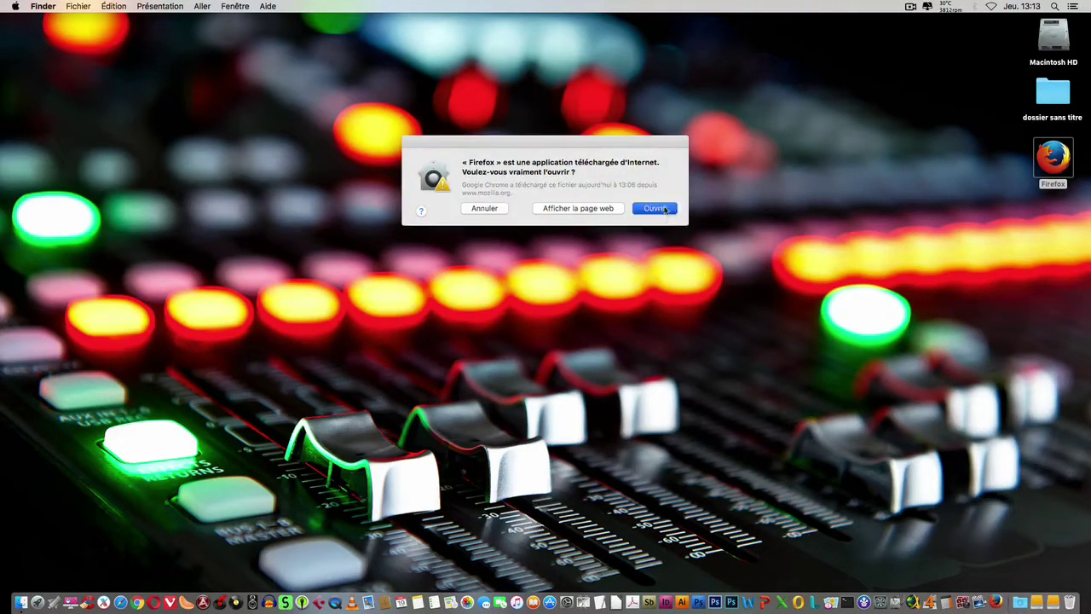
pyautogui.click(656, 208)
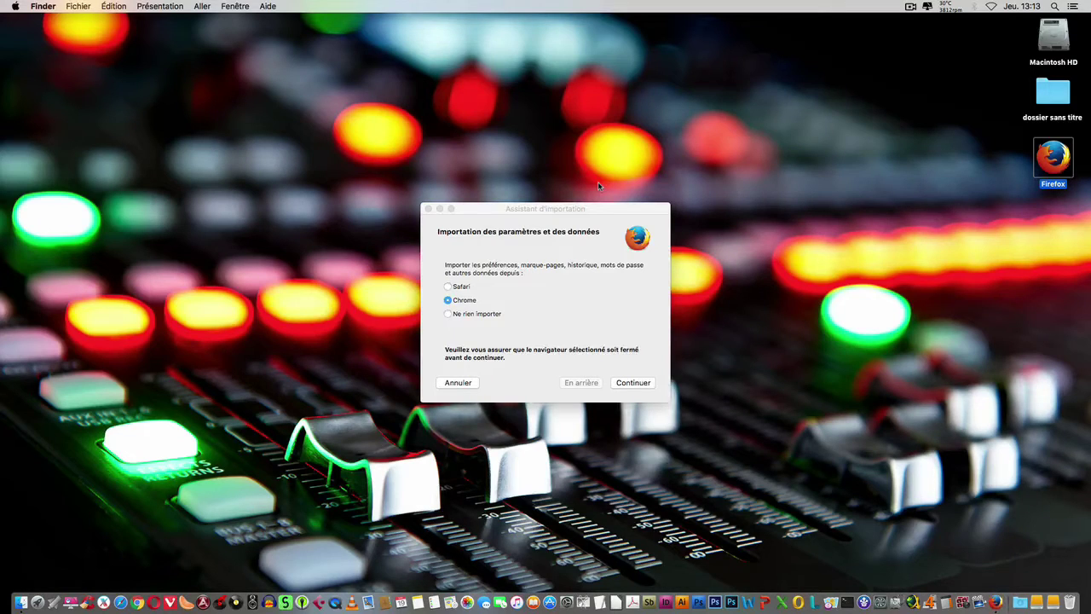
pyautogui.click(487, 317)
pyautogui.click(627, 384)
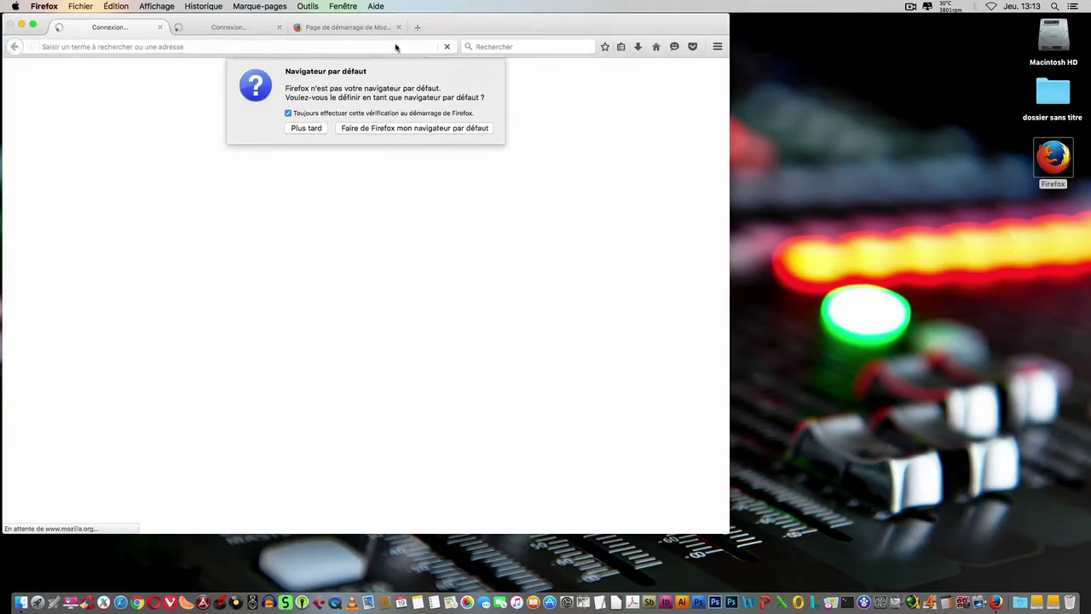
pyautogui.click(305, 128)
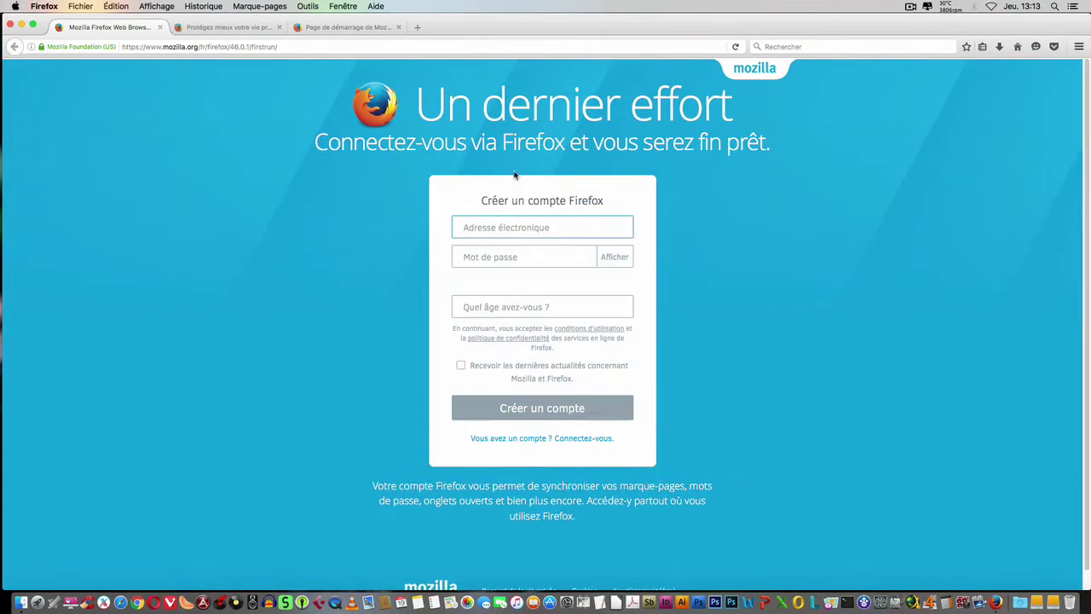
# Close the two Mozilla welcome tabs, keeping only the Firefox start page open.
pyautogui.click(345, 26)
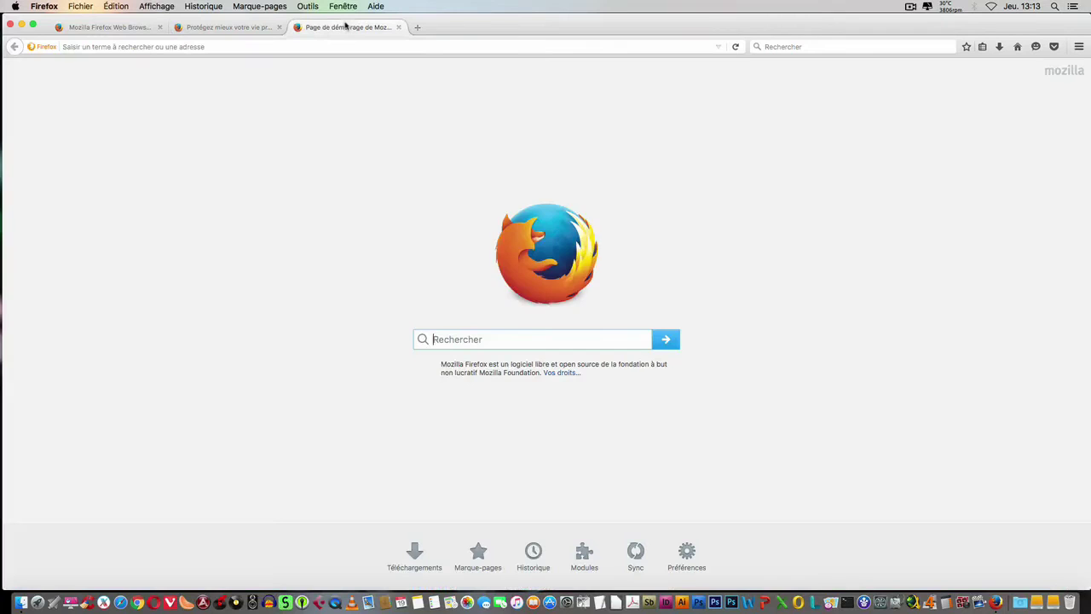
pyautogui.click(279, 26)
pyautogui.click(159, 27)
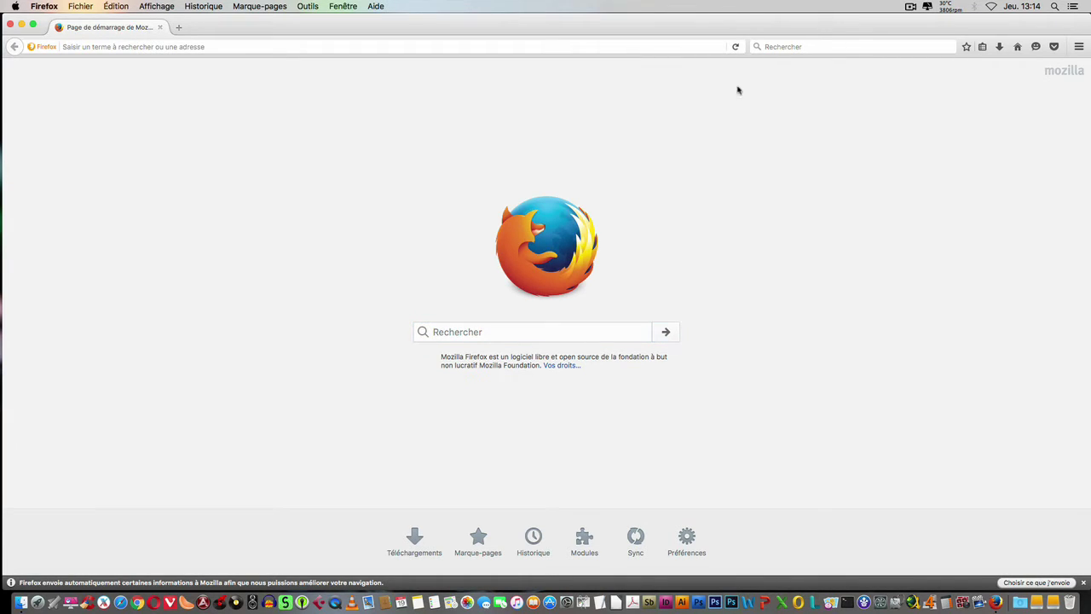
# Search the web for "le bon coin" and open the Aquitaine listings on leboncoin.fr.
pyautogui.click(780, 48)
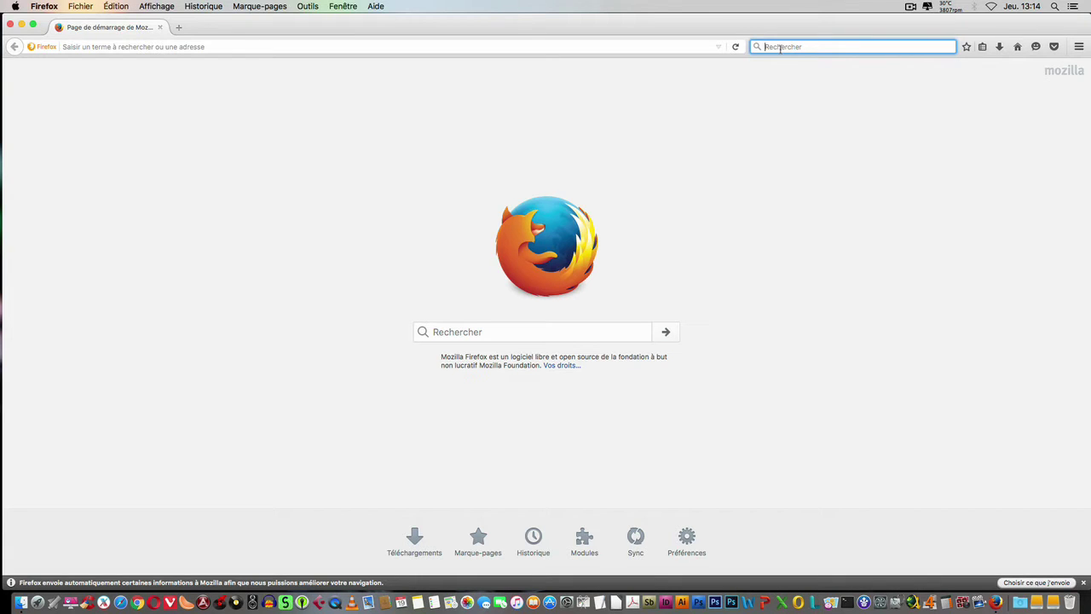
pyautogui.write('le bon co')
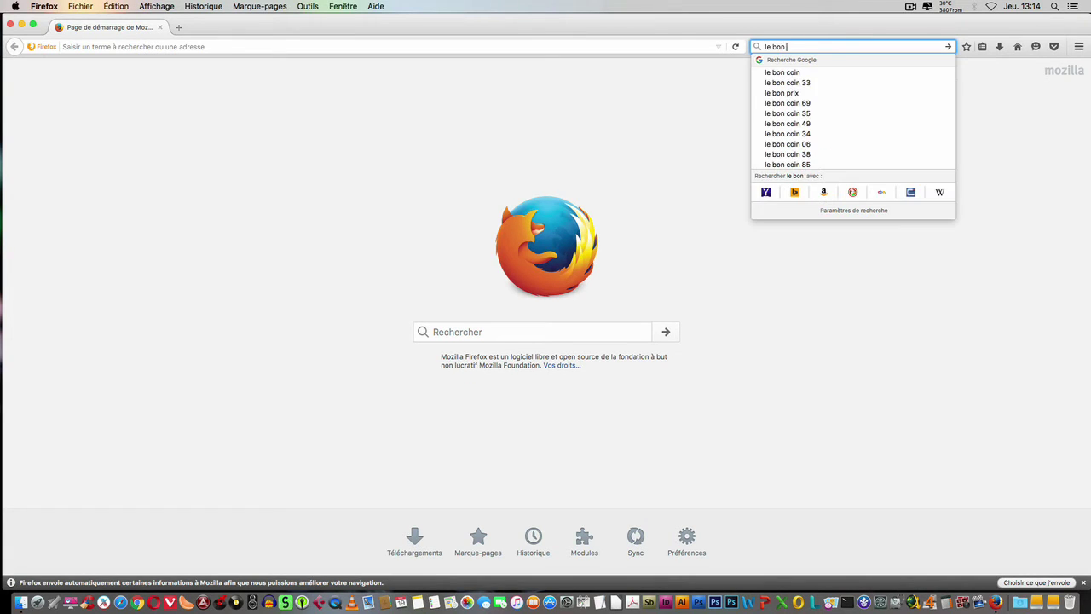
pyautogui.write('in')
pyautogui.press('Return')
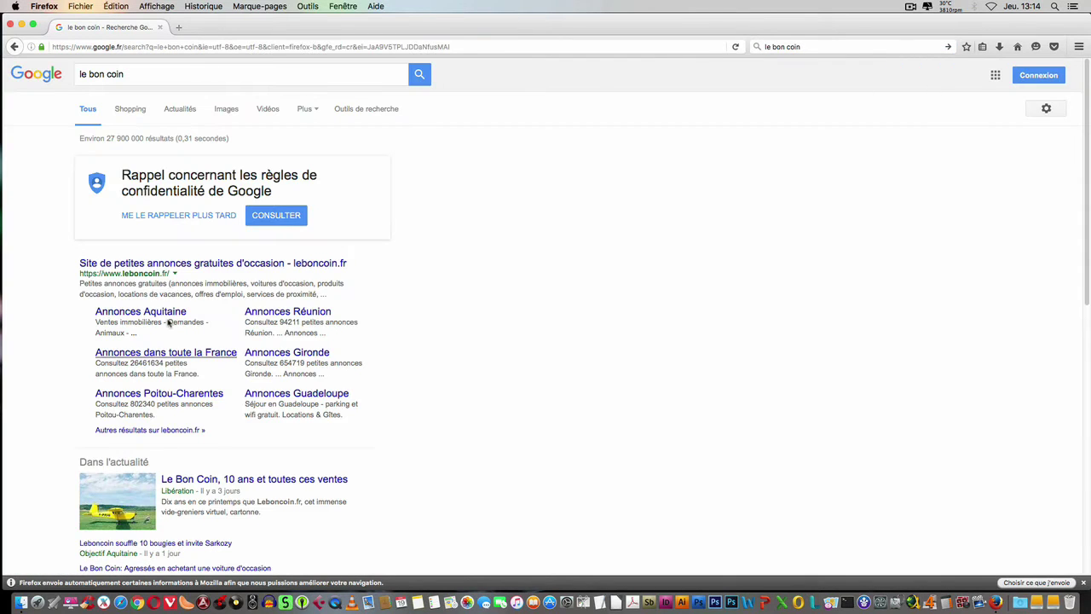
pyautogui.click(176, 263)
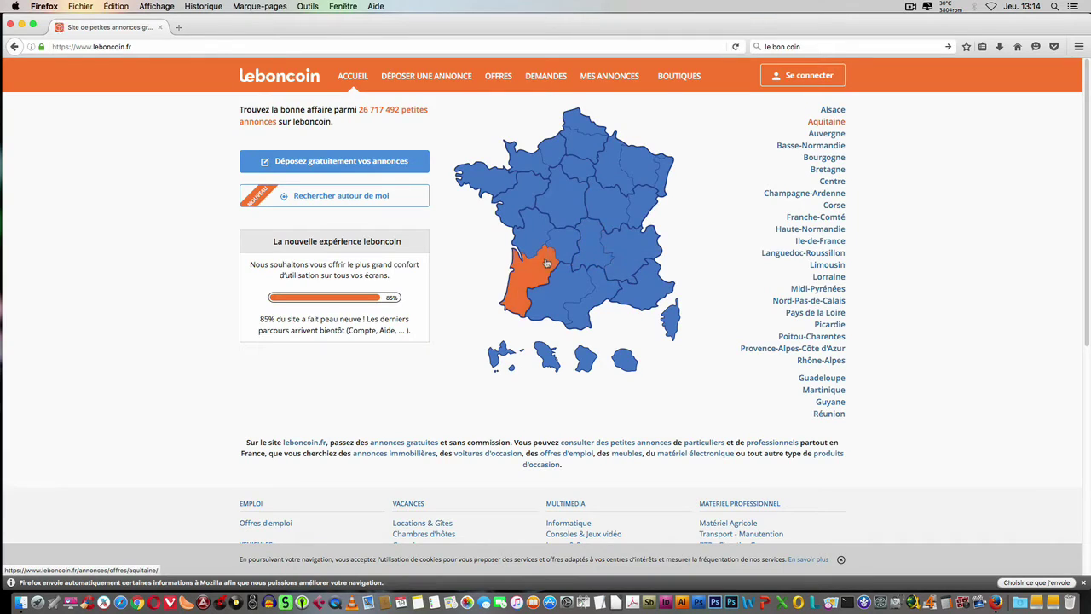
pyautogui.click(546, 262)
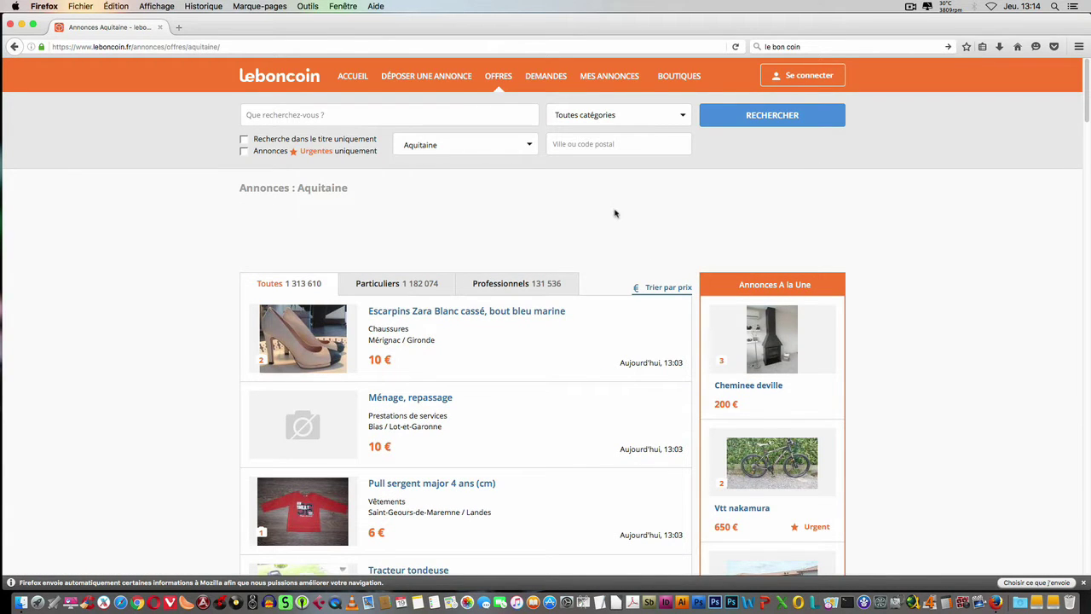
# Examine the Aquitaine listings page for the advertising banners above and beside the listings.
pyautogui.scroll(-15, 615, 214)
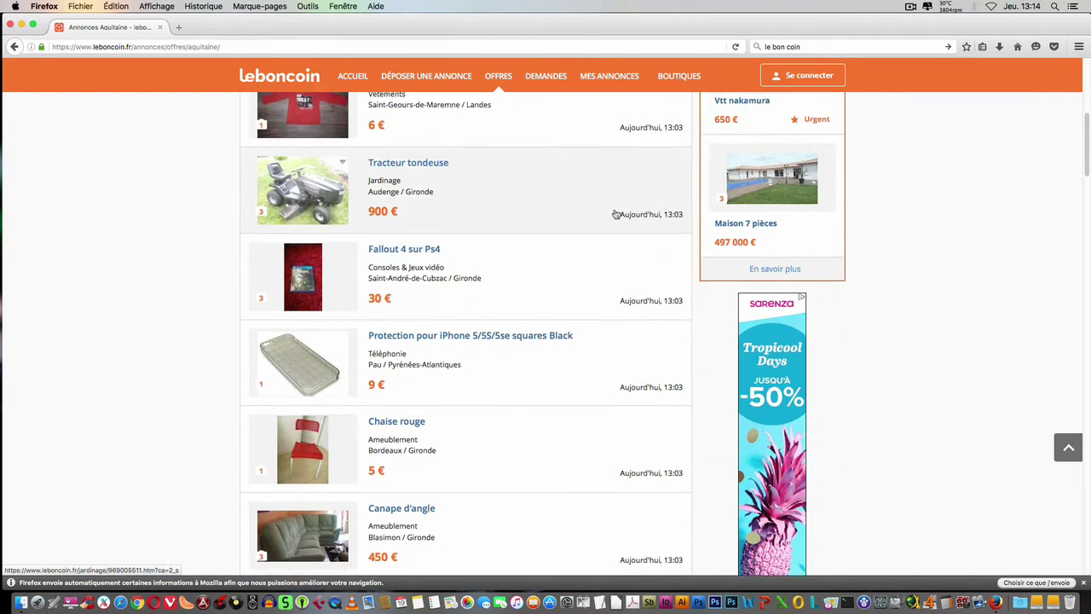
pyautogui.scroll(-3, 615, 213)
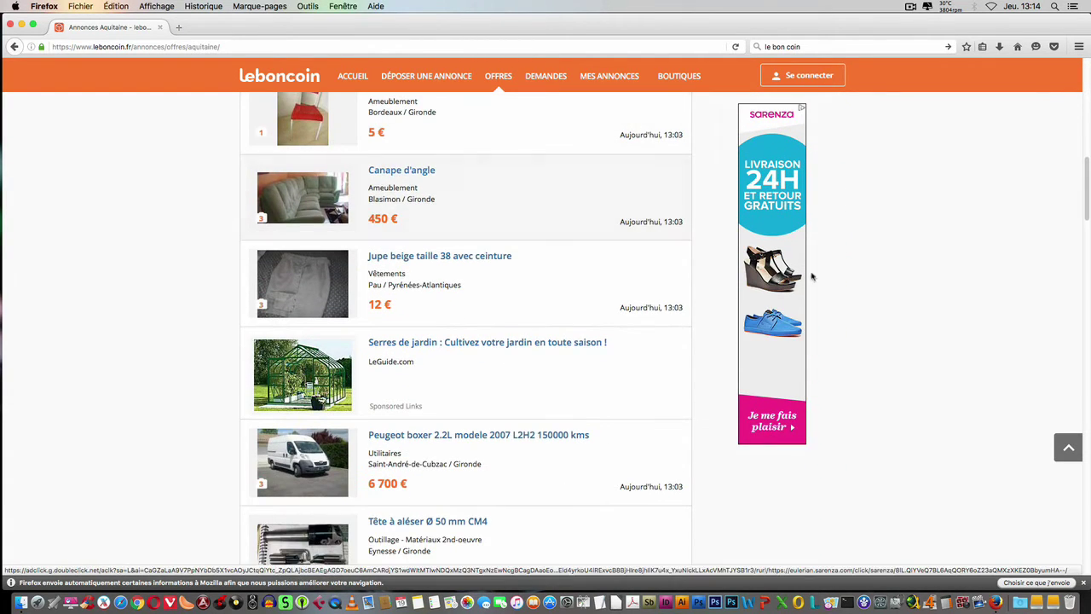
pyautogui.scroll(7, 858, 327)
pyautogui.scroll(5, 861, 320)
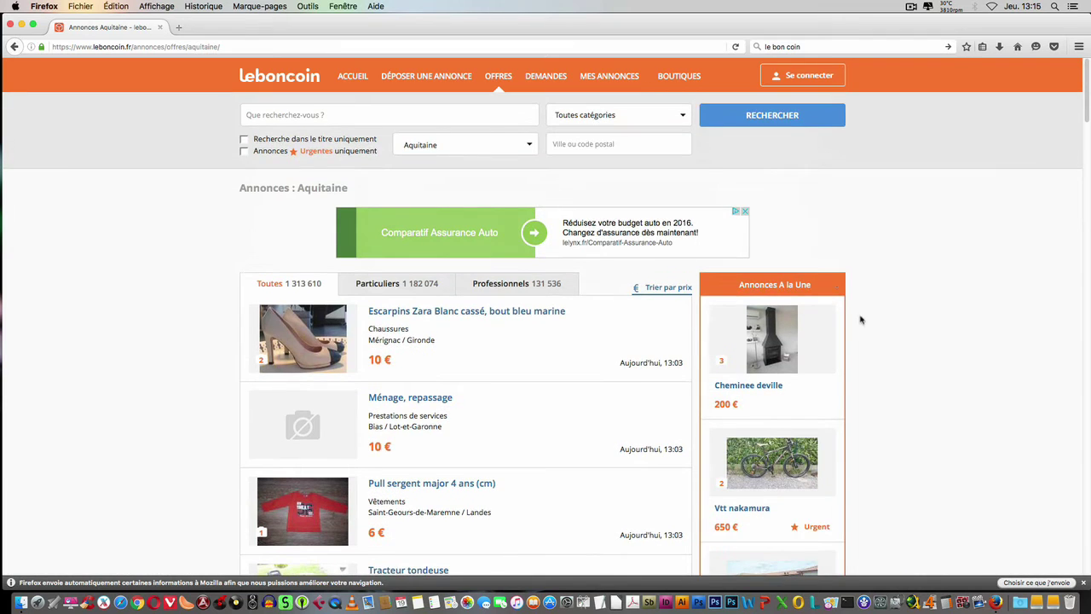
pyautogui.scroll(-8, 823, 248)
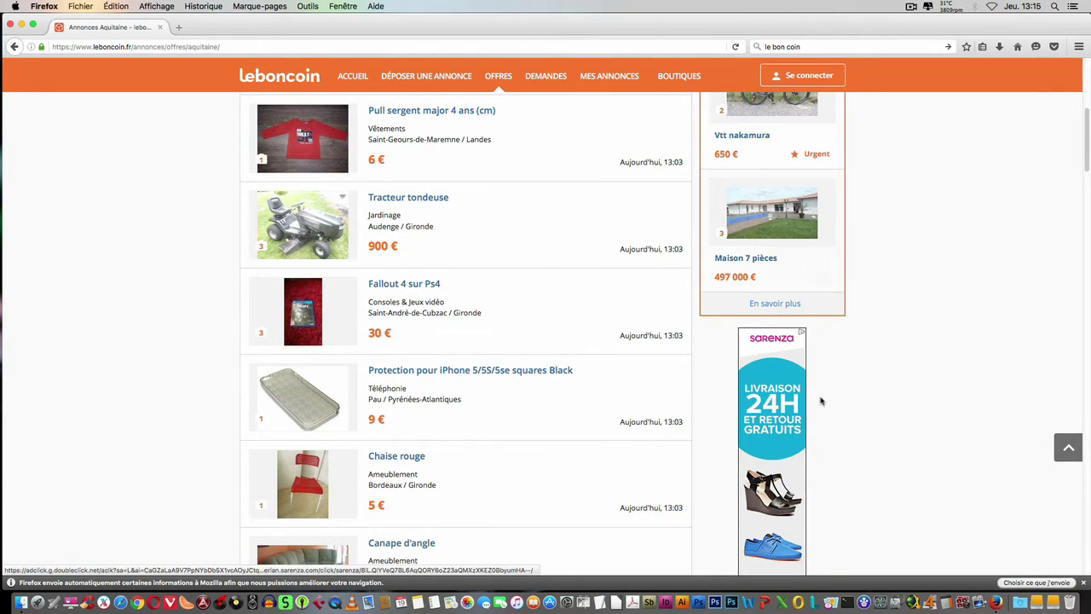
pyautogui.scroll(-5, 821, 430)
pyautogui.scroll(-3, 824, 440)
pyautogui.scroll(12, 824, 426)
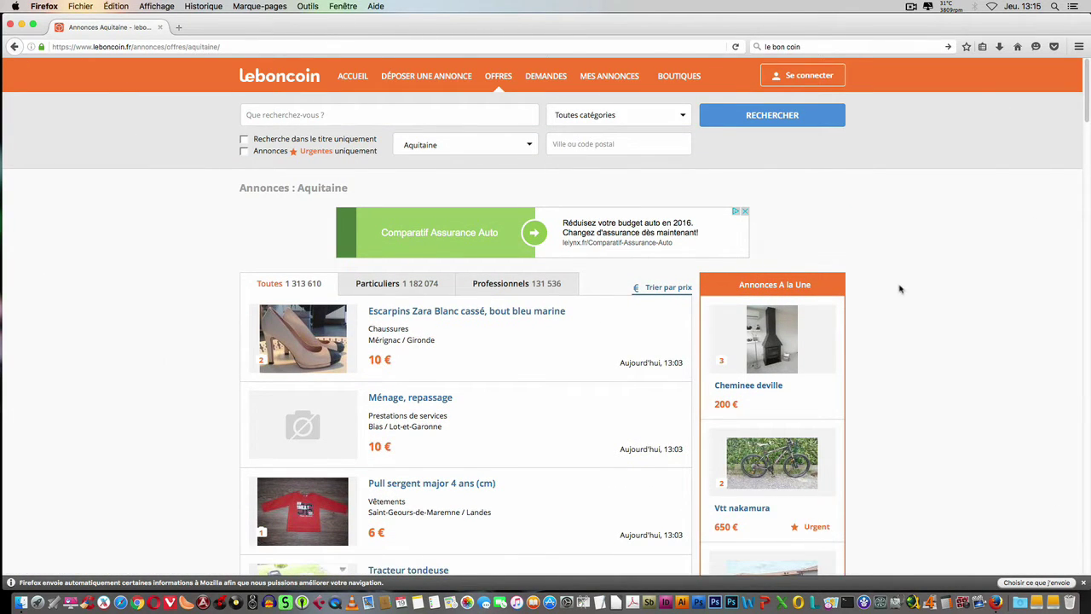
pyautogui.scroll(-3, 899, 288)
pyautogui.scroll(3, 899, 283)
pyautogui.doubleClick(871, 48)
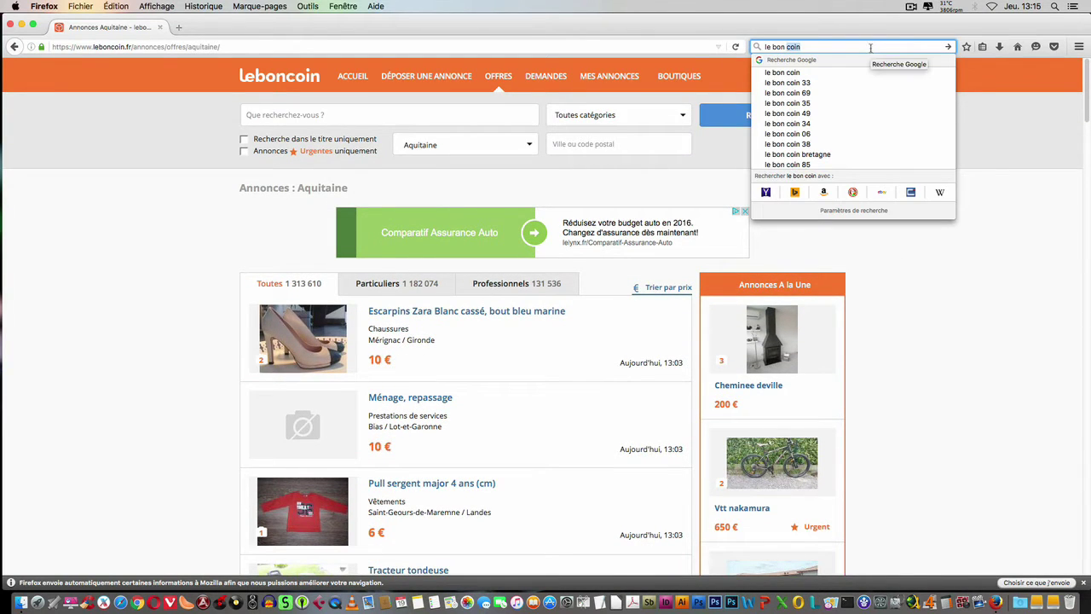
pyautogui.click(870, 47)
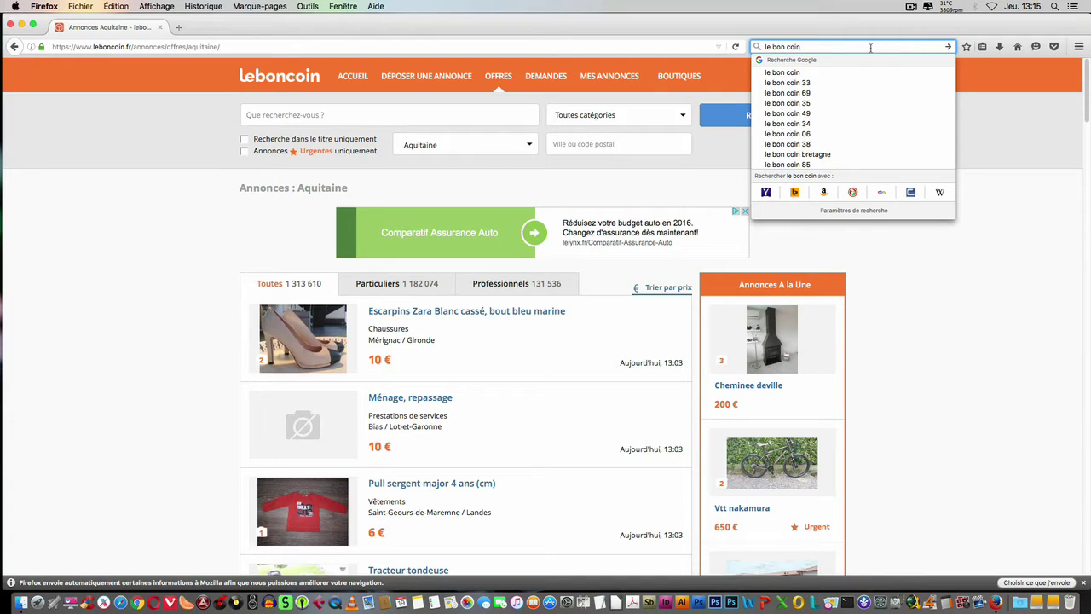
pyautogui.click(130, 261)
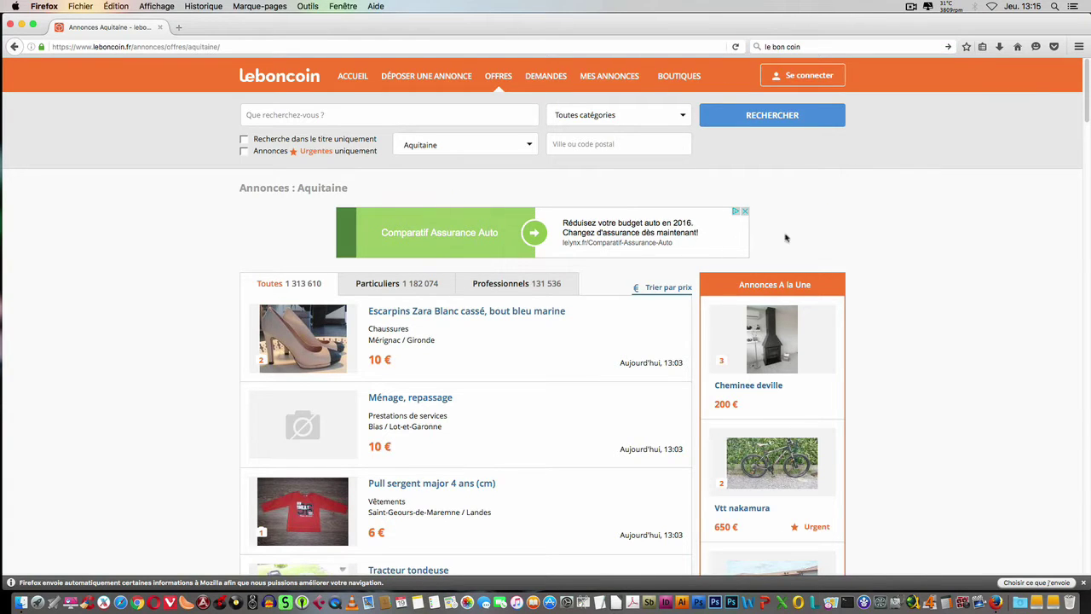
pyautogui.scroll(-5, 857, 375)
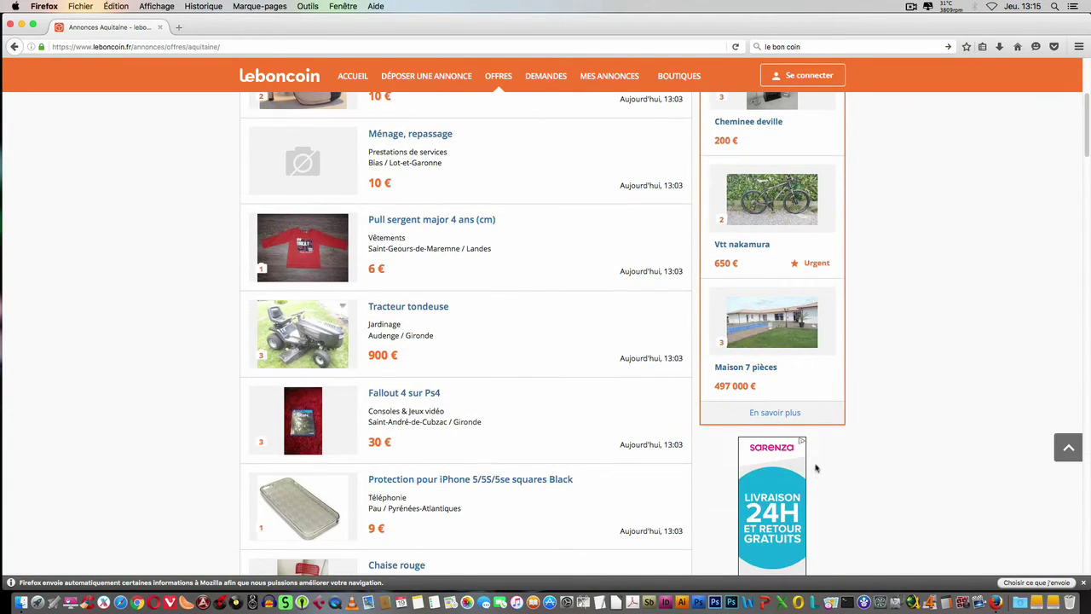
pyautogui.scroll(5, 814, 464)
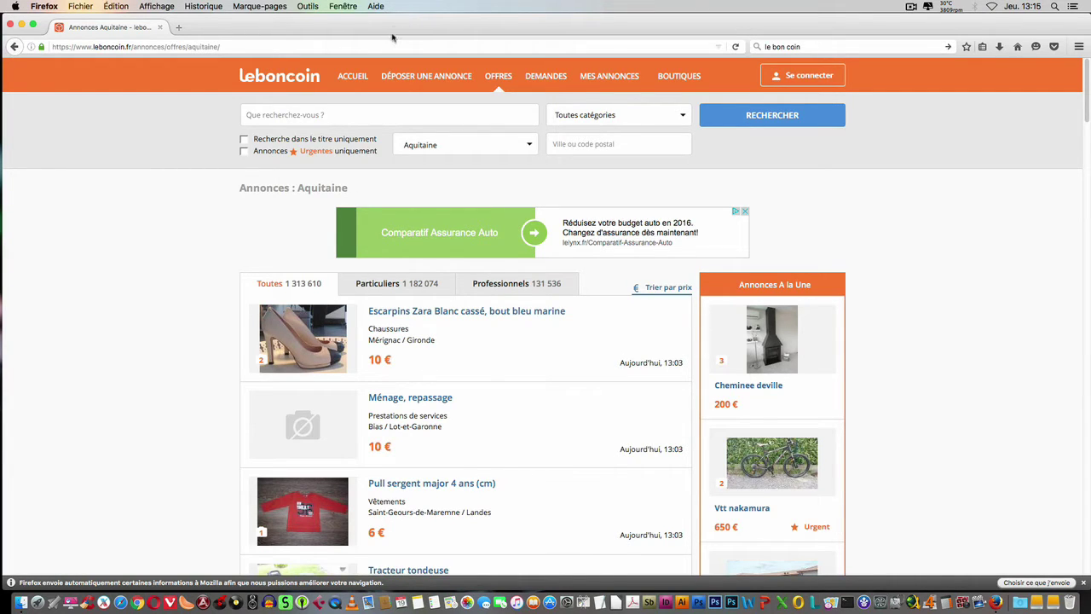
# Search for "adblock plus" in a new tab and open the official adblockplus.org site.
pyautogui.click(178, 27)
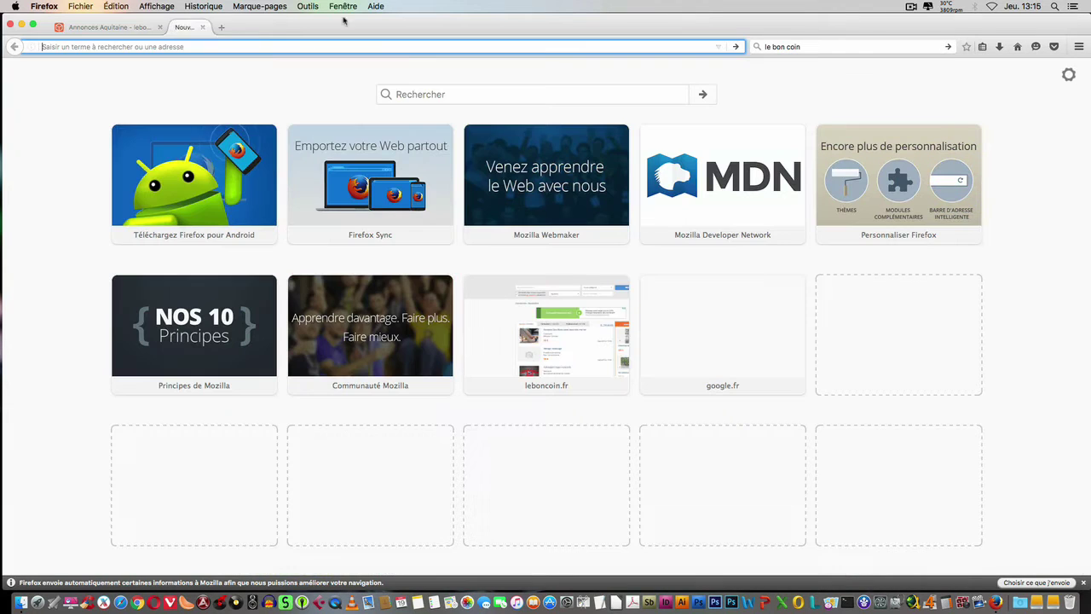
pyautogui.click(834, 46)
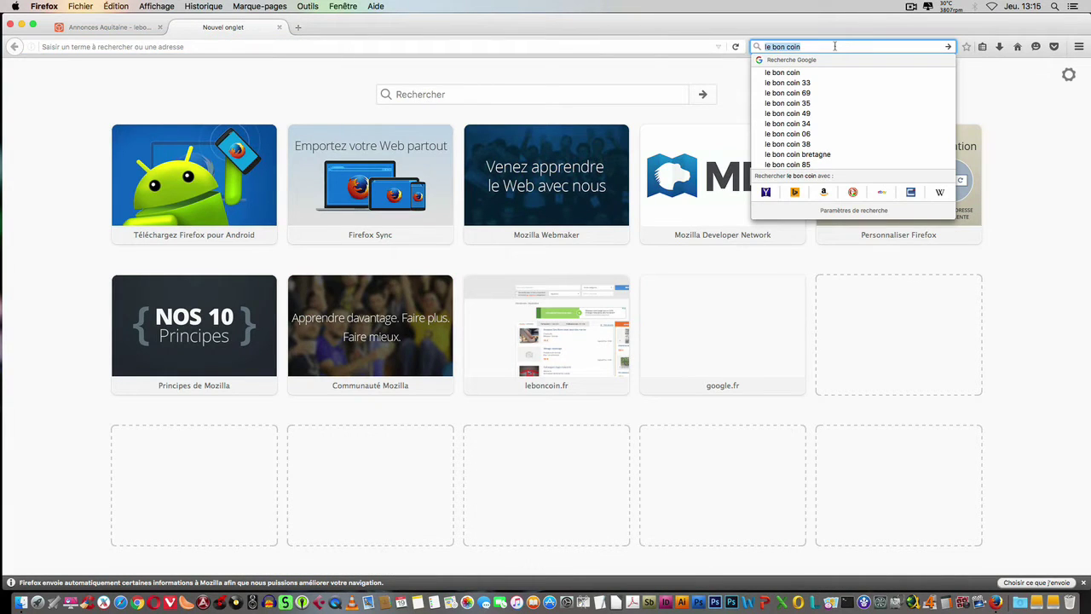
pyautogui.write('adblock ')
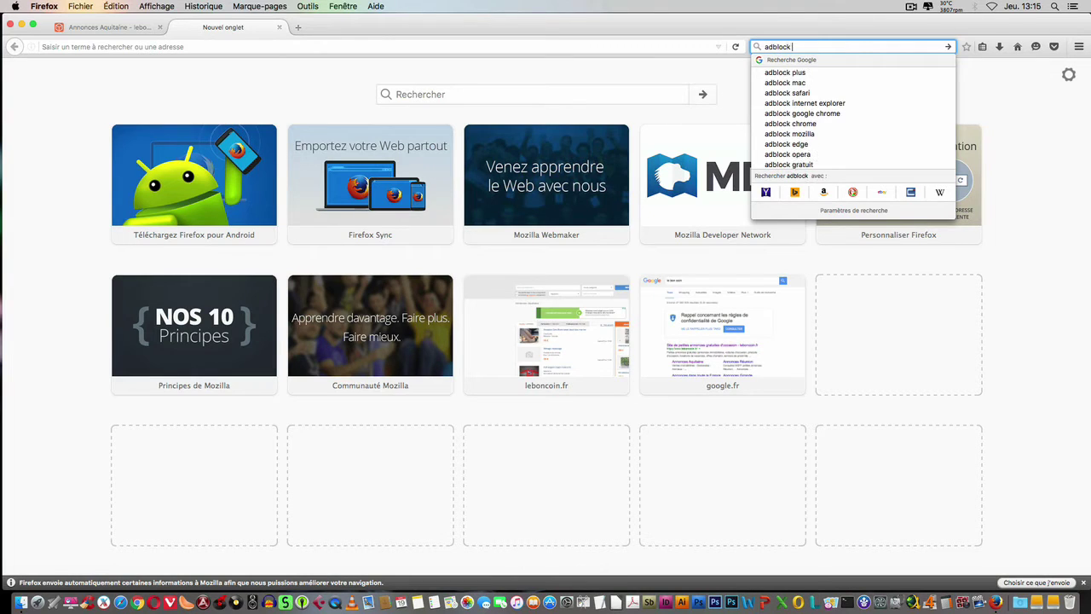
pyautogui.write('plus')
pyautogui.press('Return')
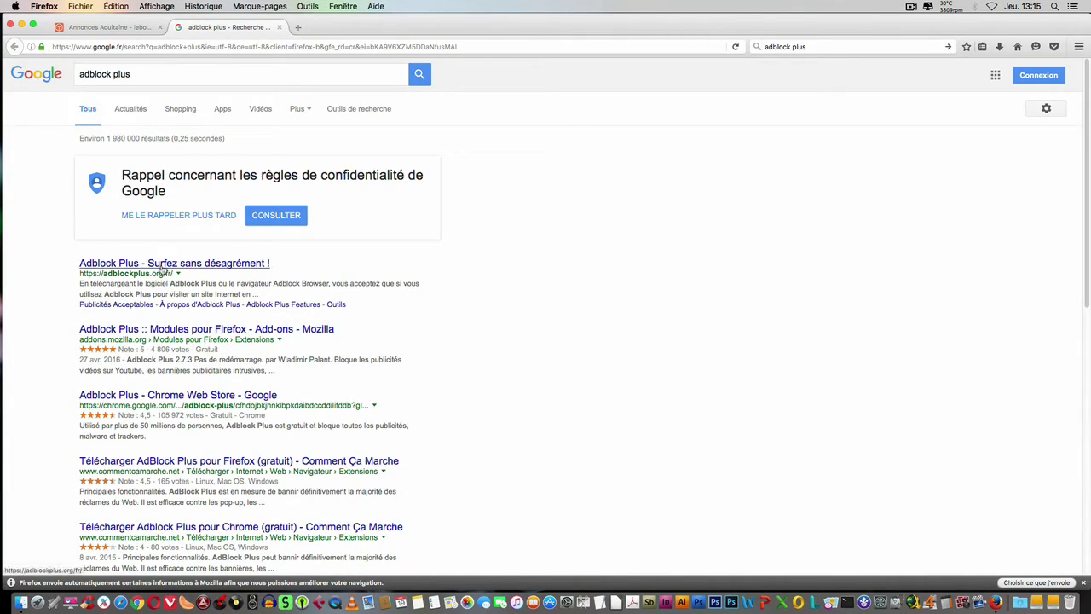
pyautogui.click(160, 266)
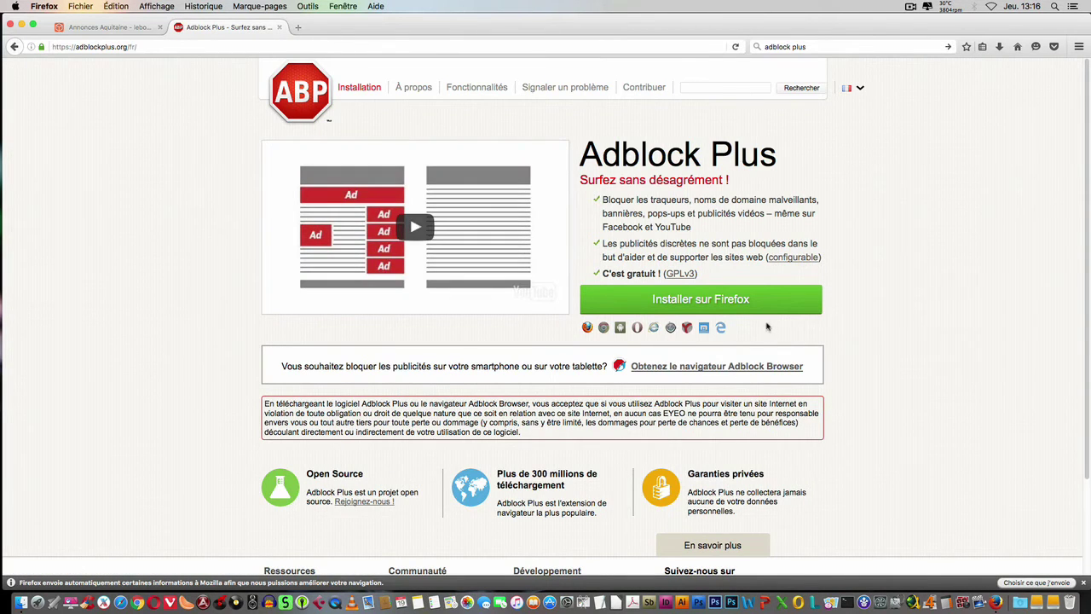
# Install the Adblock Plus add-on for Firefox, allowing adblockplus.org to install it.
pyautogui.click(741, 308)
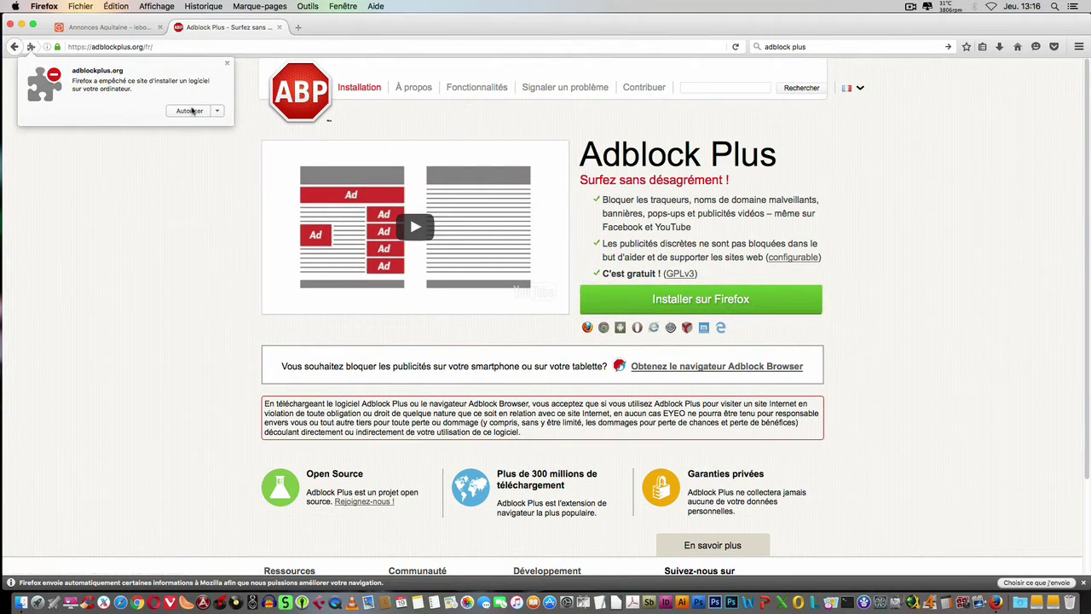
pyautogui.click(191, 109)
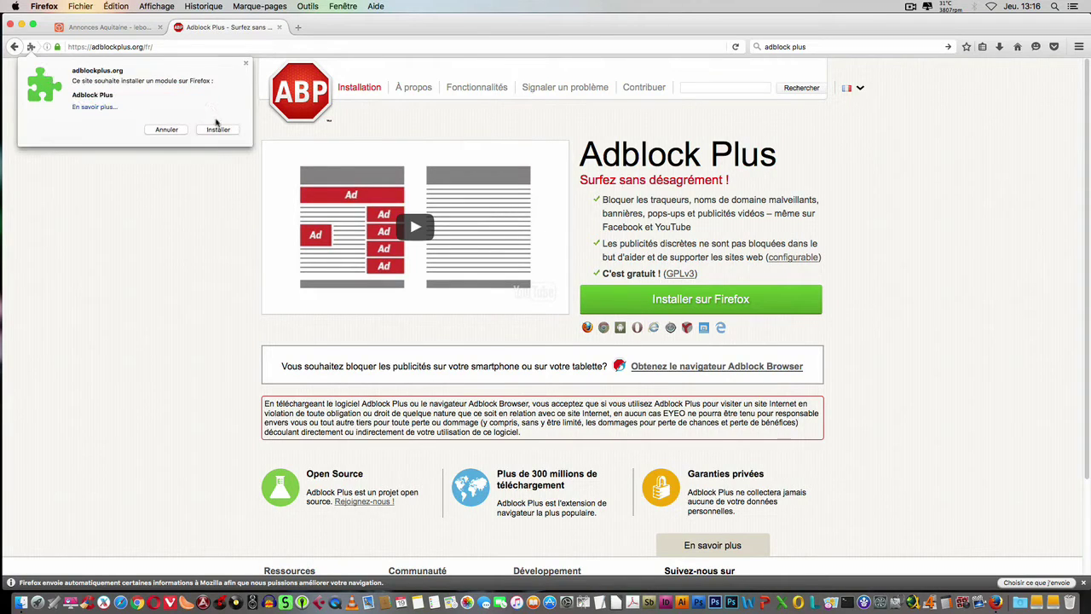
pyautogui.click(217, 130)
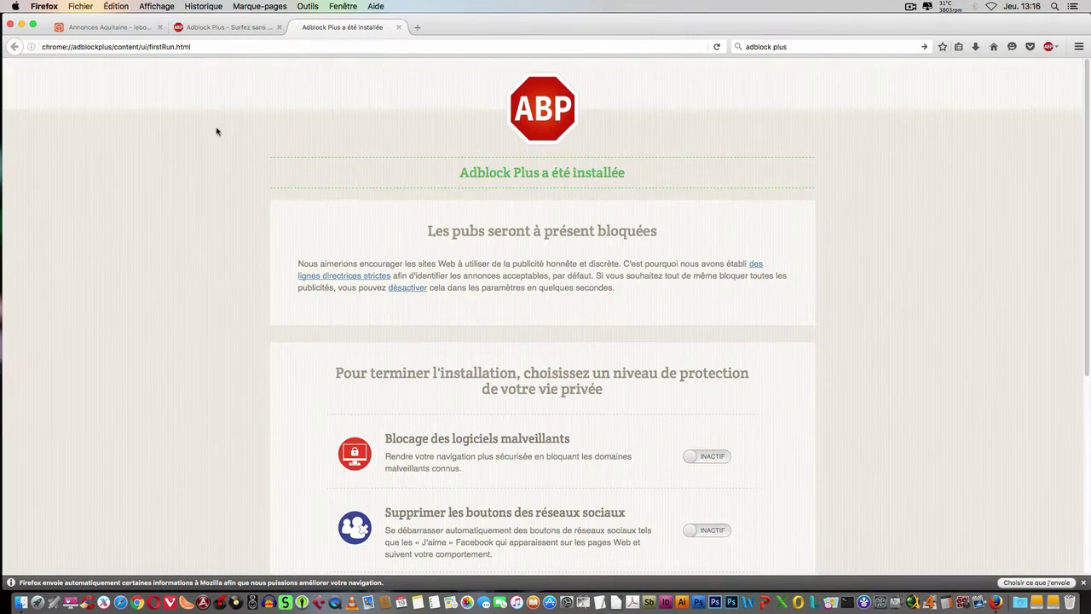
# Enable Adblock Plus's "Blocage des logiciels malveillants" and "Désactiver l'espionnage" protection options.
pyautogui.scroll(-2, 511, 223)
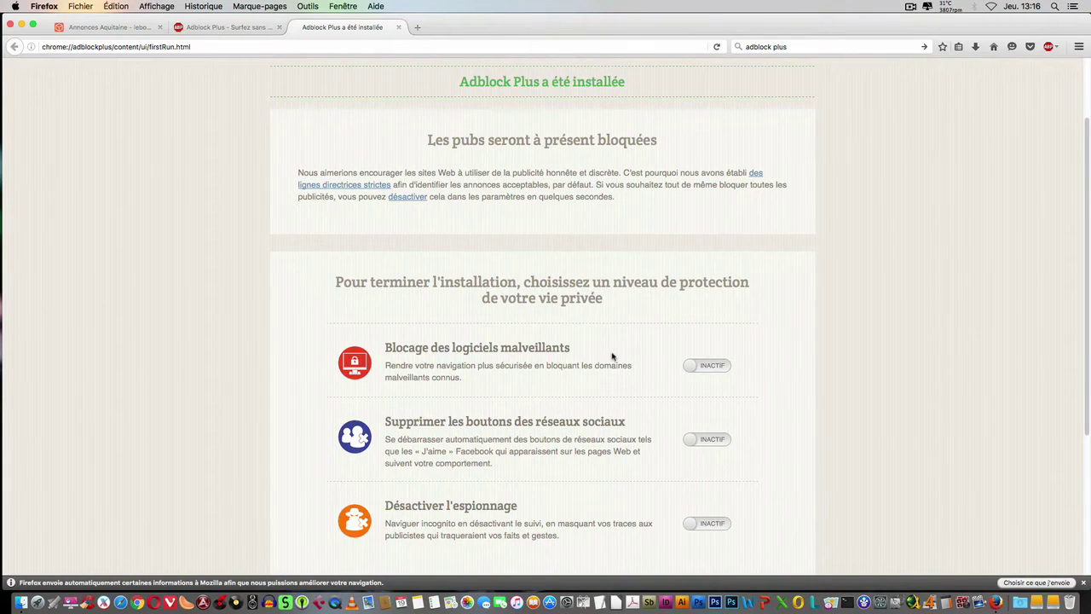
pyautogui.scroll(-1, 614, 354)
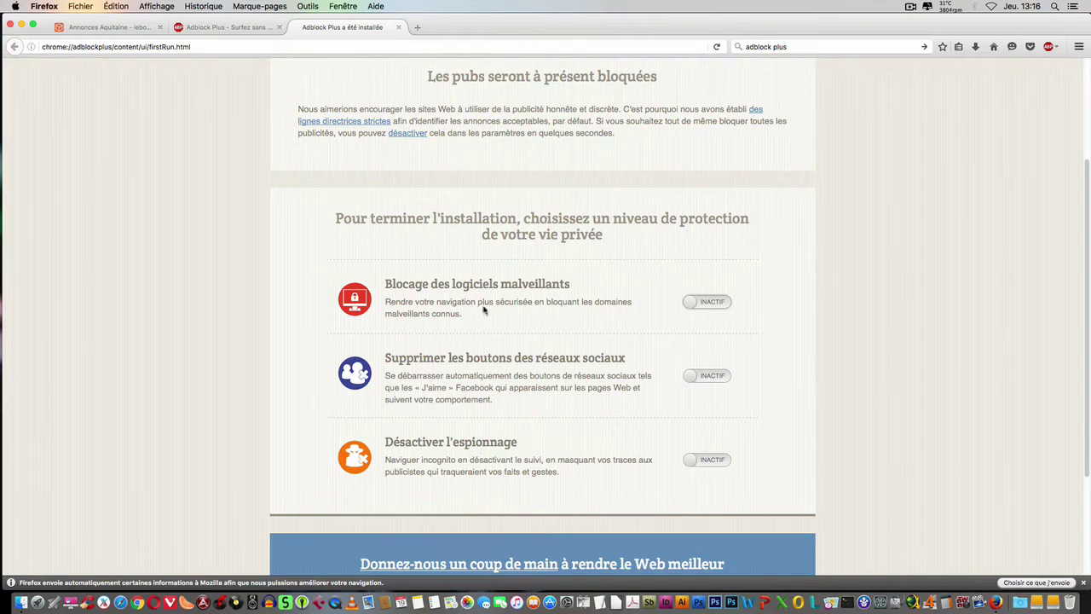
pyautogui.click(713, 304)
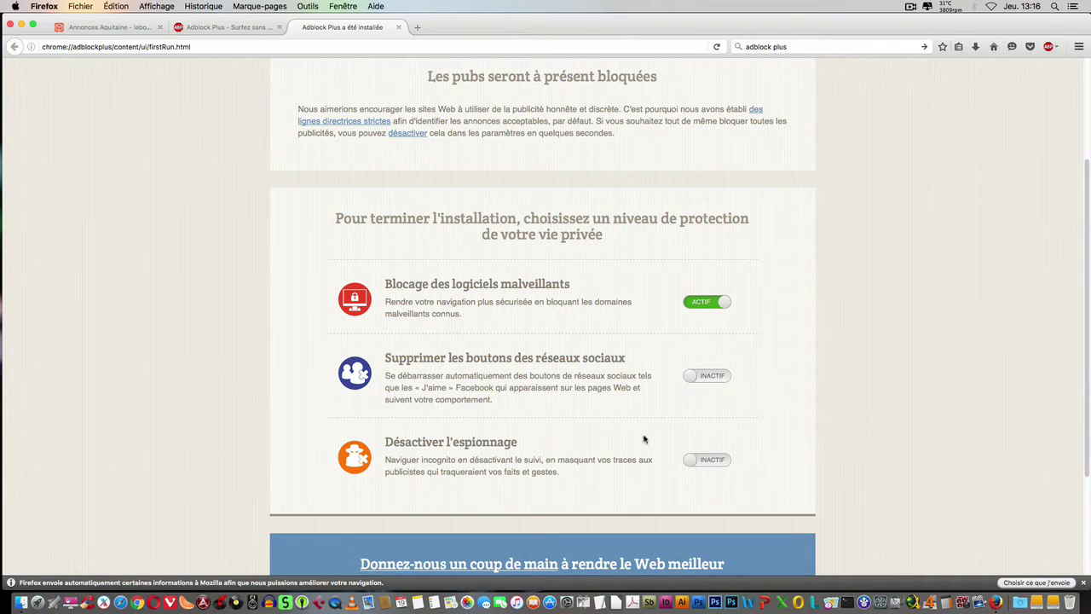
pyautogui.click(696, 461)
pyautogui.scroll(4, 641, 281)
# Close both Adblock Plus tabs and check the Aquitaine listings page for advertising.
pyautogui.click(398, 27)
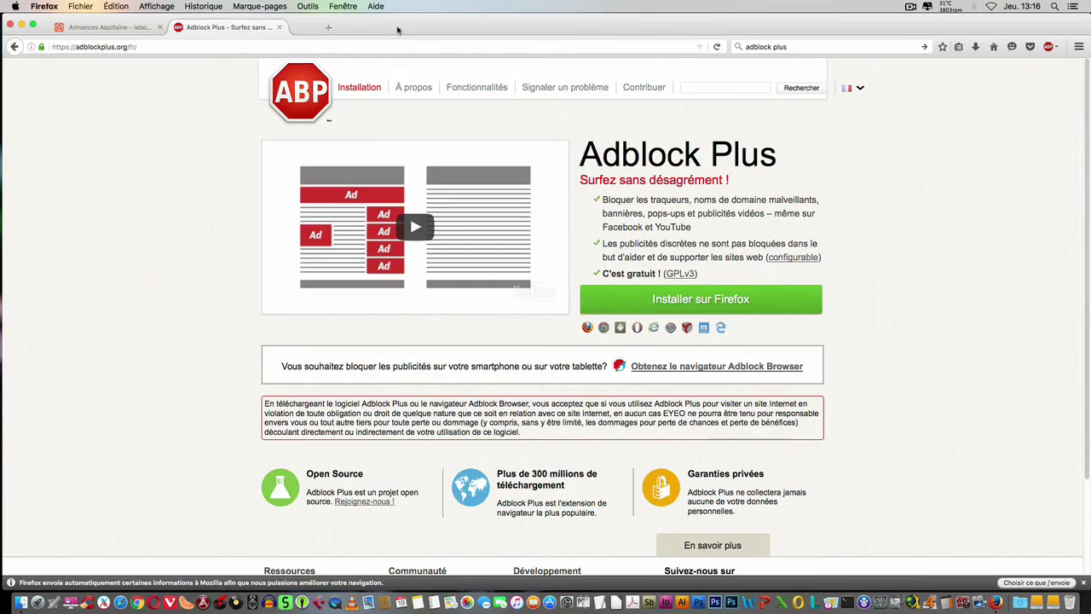
pyautogui.click(278, 28)
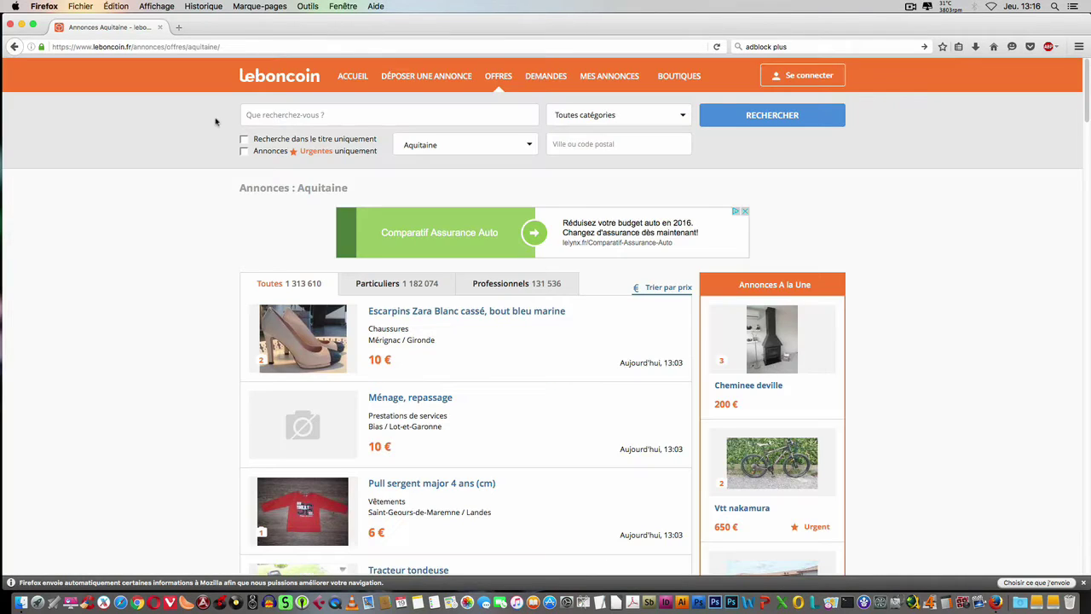
pyautogui.scroll(-5, 657, 346)
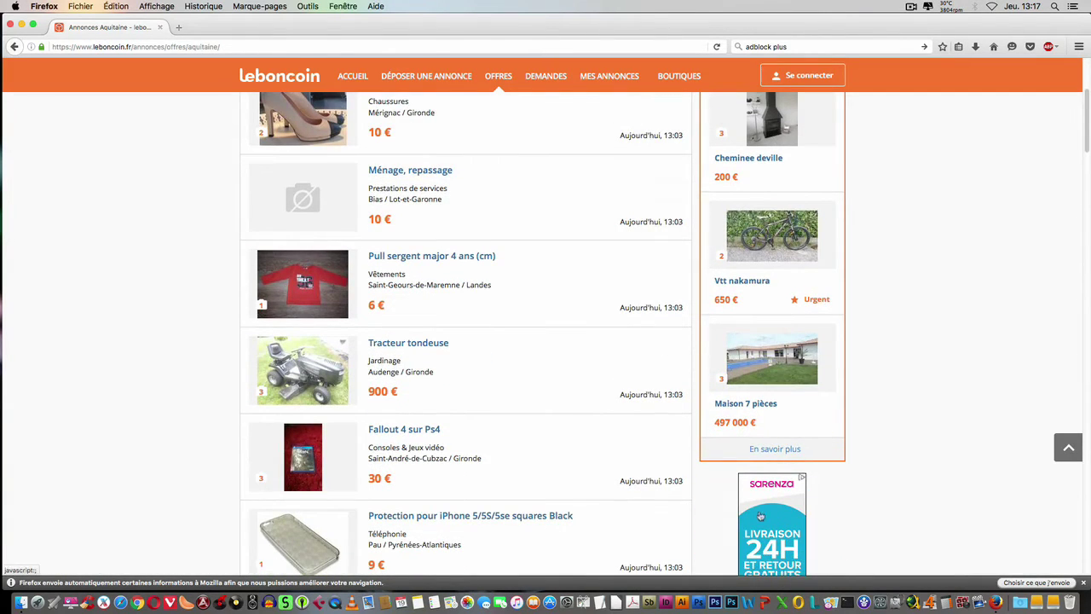
# Reload the Aquitaine listings page and check the whole page, including the column beside the listings, for advertising.
pyautogui.click(717, 46)
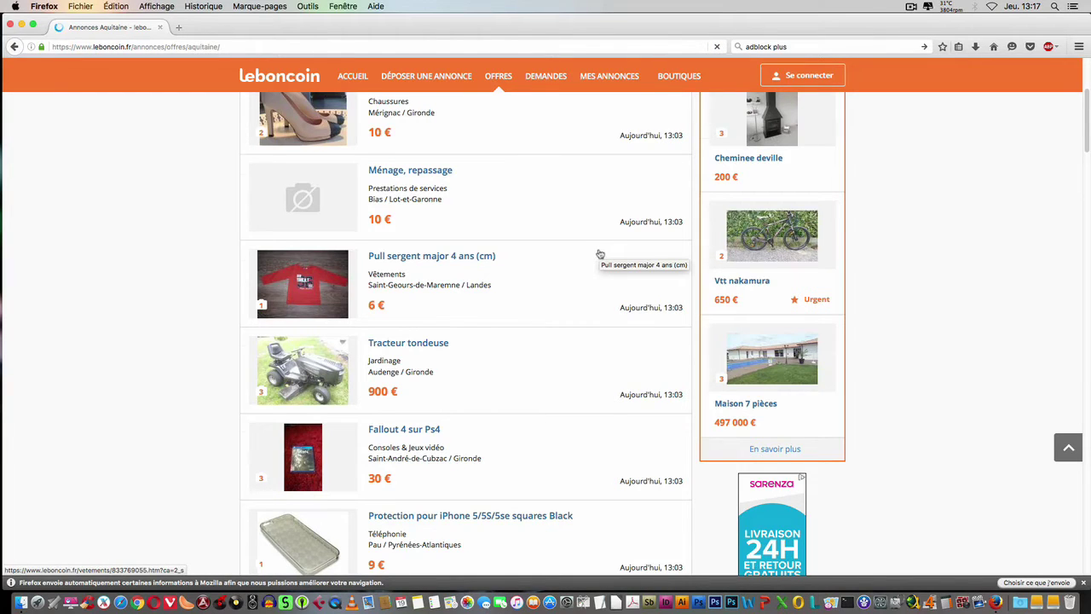
pyautogui.scroll(5, 599, 254)
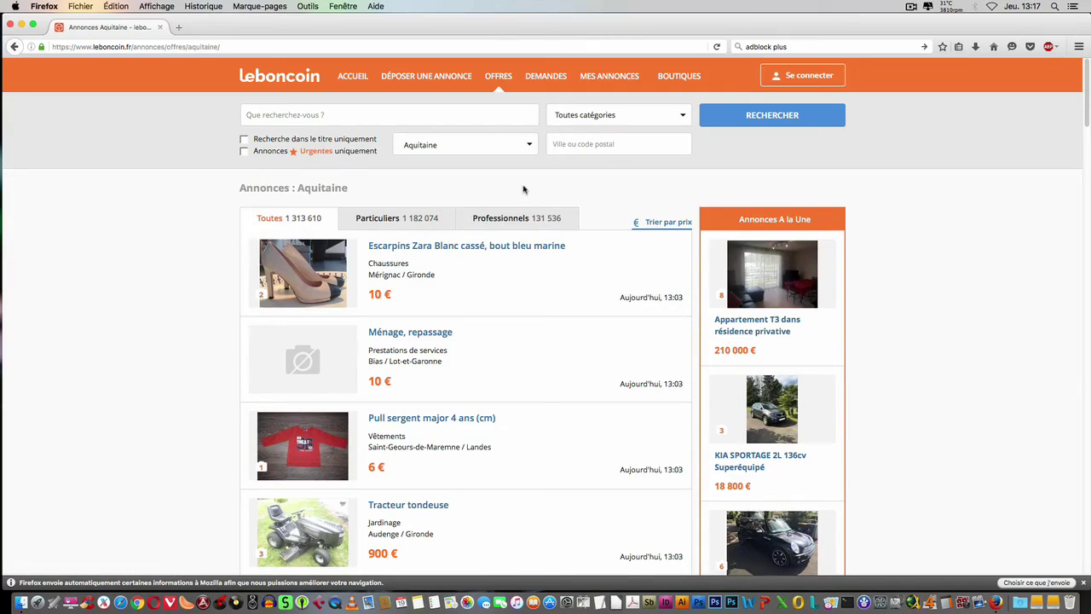
pyautogui.scroll(-5, 523, 189)
pyautogui.scroll(1, 708, 502)
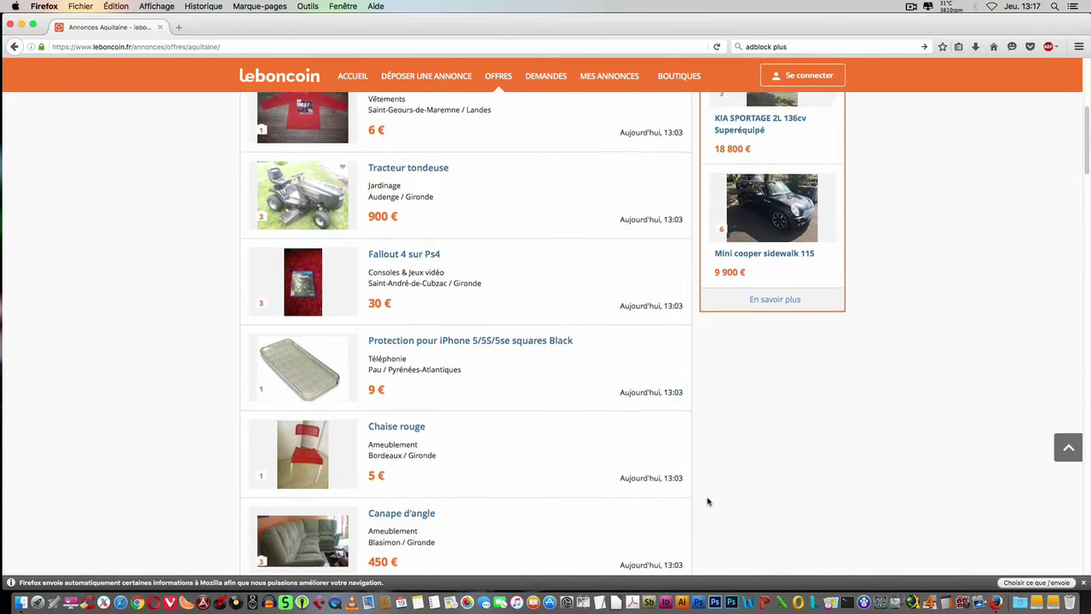
pyautogui.scroll(5, 707, 501)
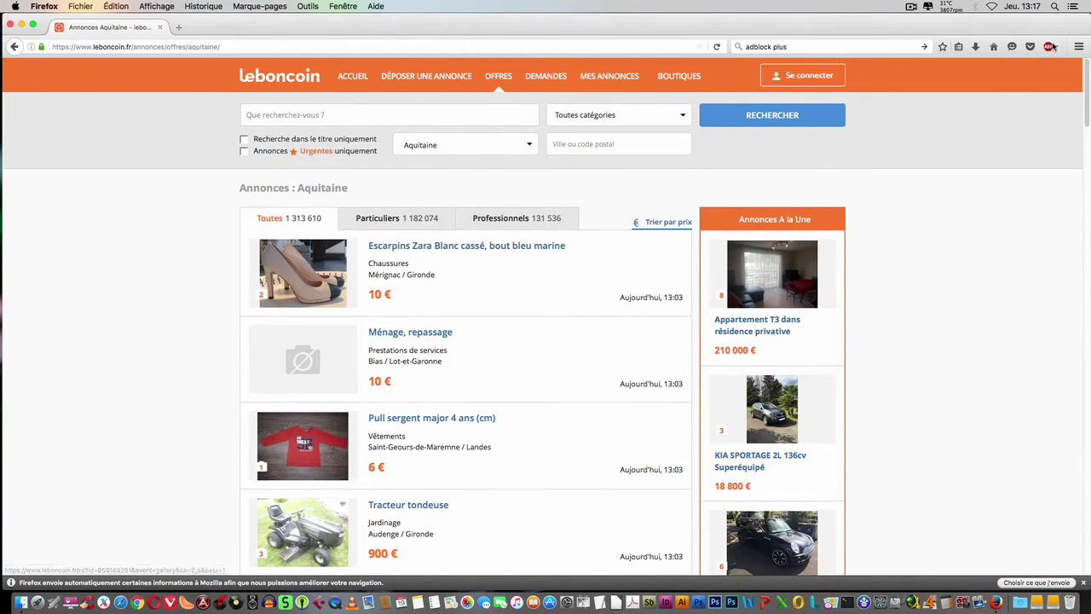
# Search for "adblock firefox" in a new tab, look through the results, and close that tab.
pyautogui.click(181, 27)
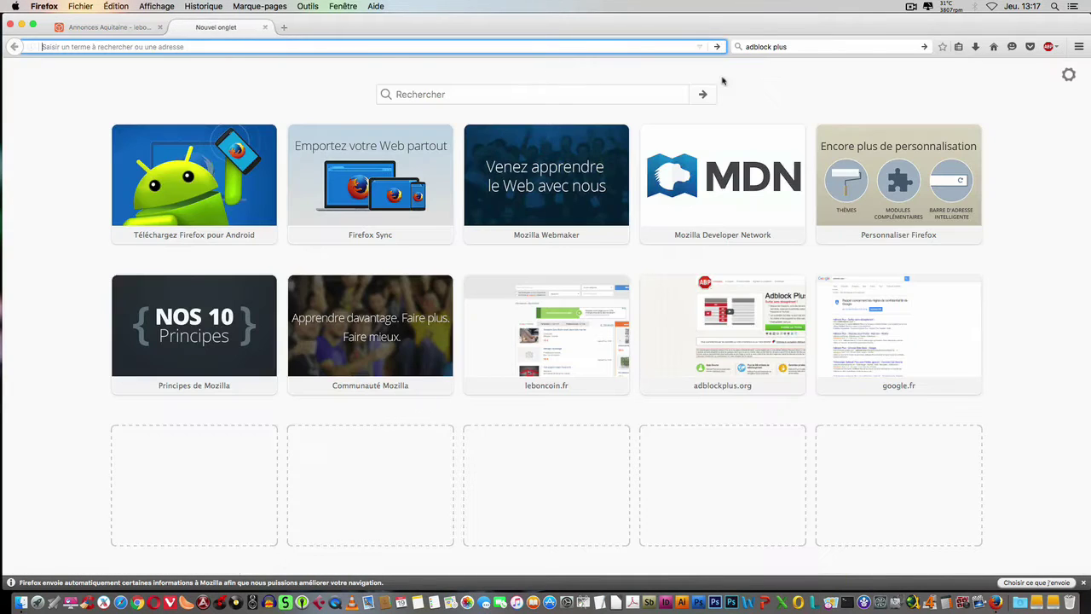
pyautogui.doubleClick(798, 49)
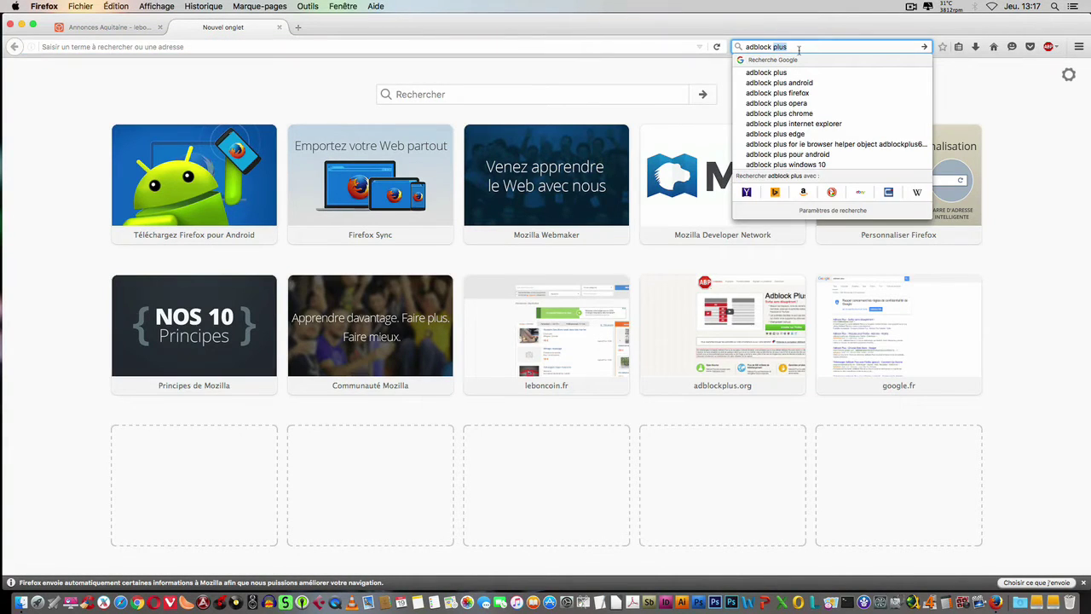
pyautogui.press('BackSpace')
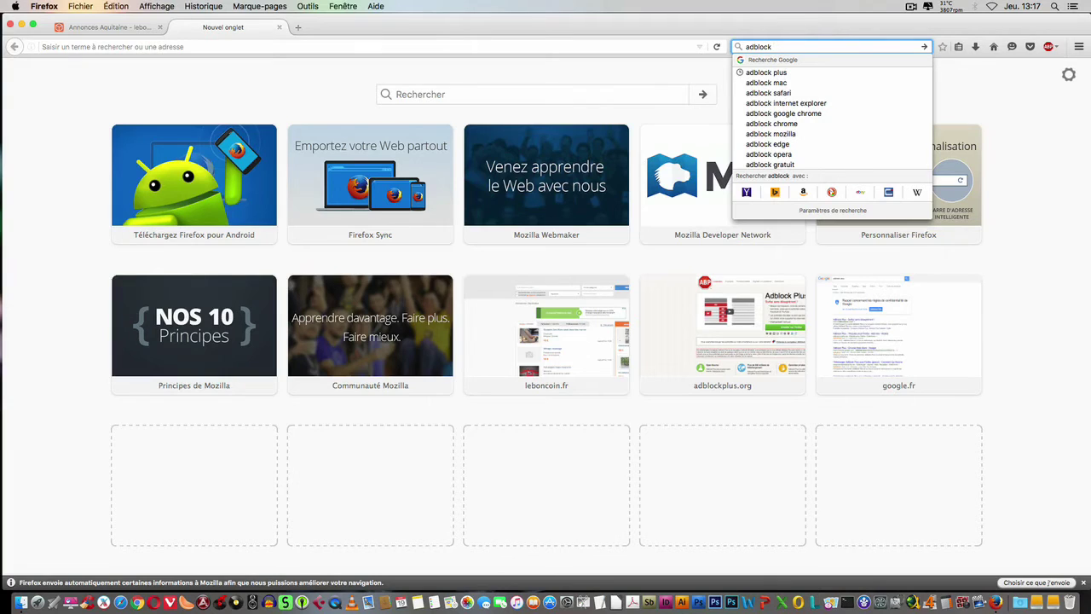
pyautogui.write('firefox')
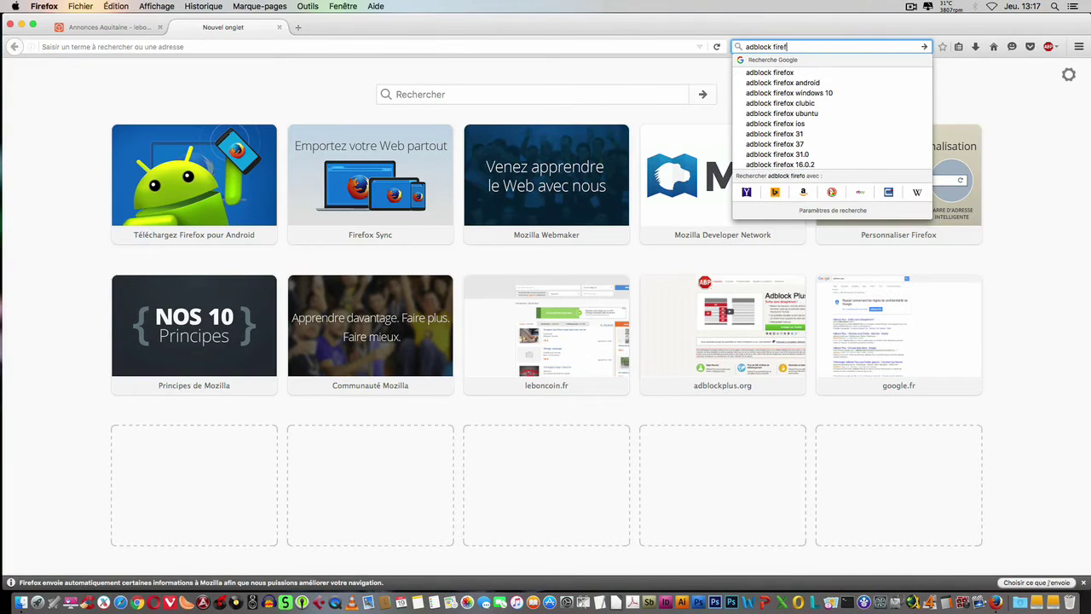
pyautogui.press('Return')
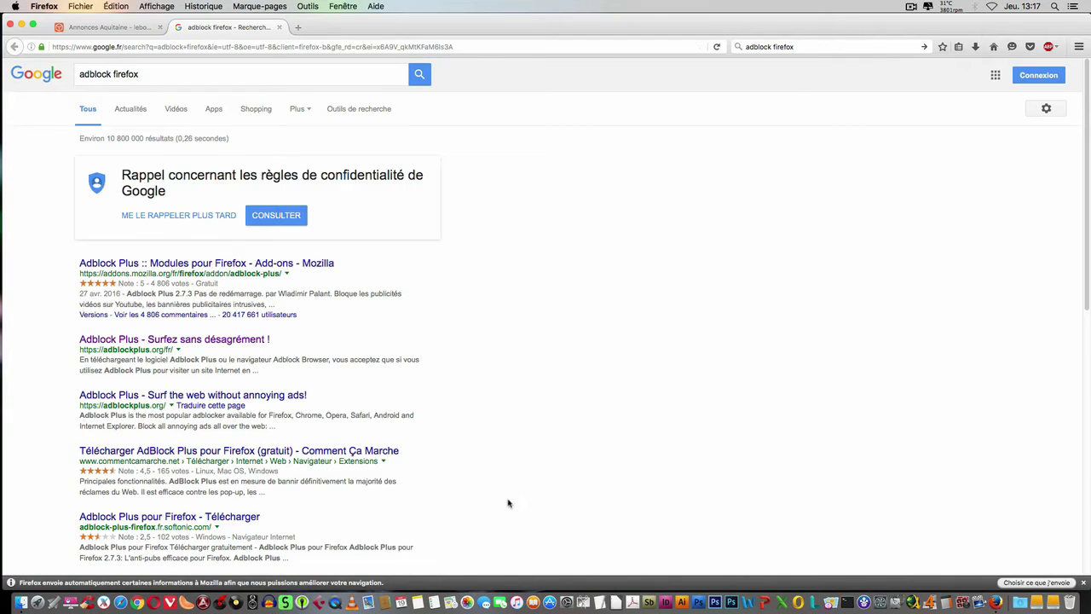
pyautogui.scroll(-3, 507, 364)
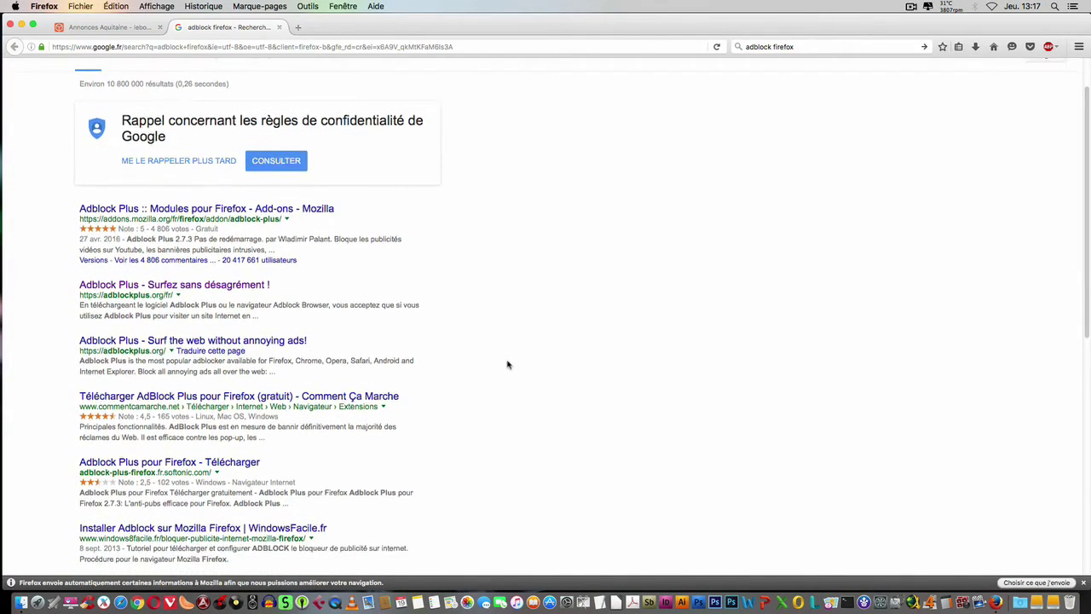
pyautogui.scroll(5, 506, 364)
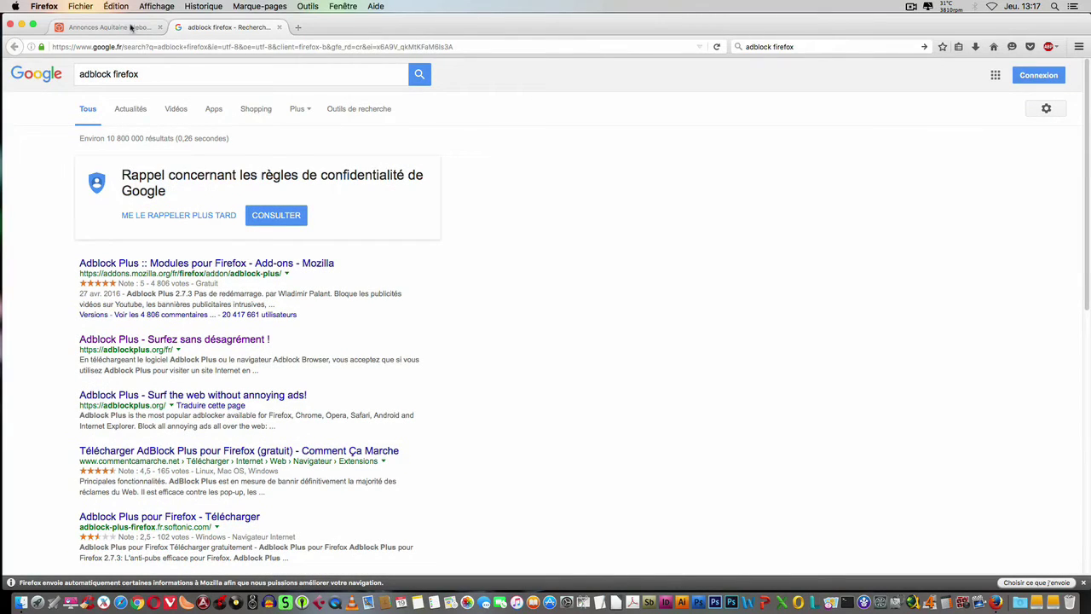
pyautogui.click(277, 28)
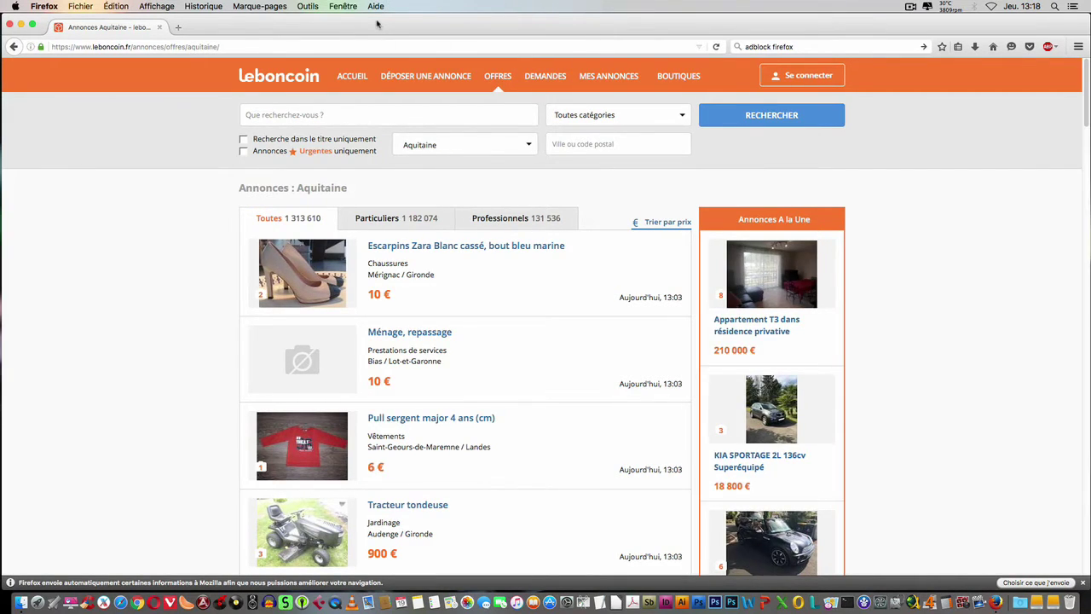
# Quit Firefox and switch to Opera, choosing to block ads on its welcome page.
pyautogui.press('super+q')
pyautogui.press('super+q')
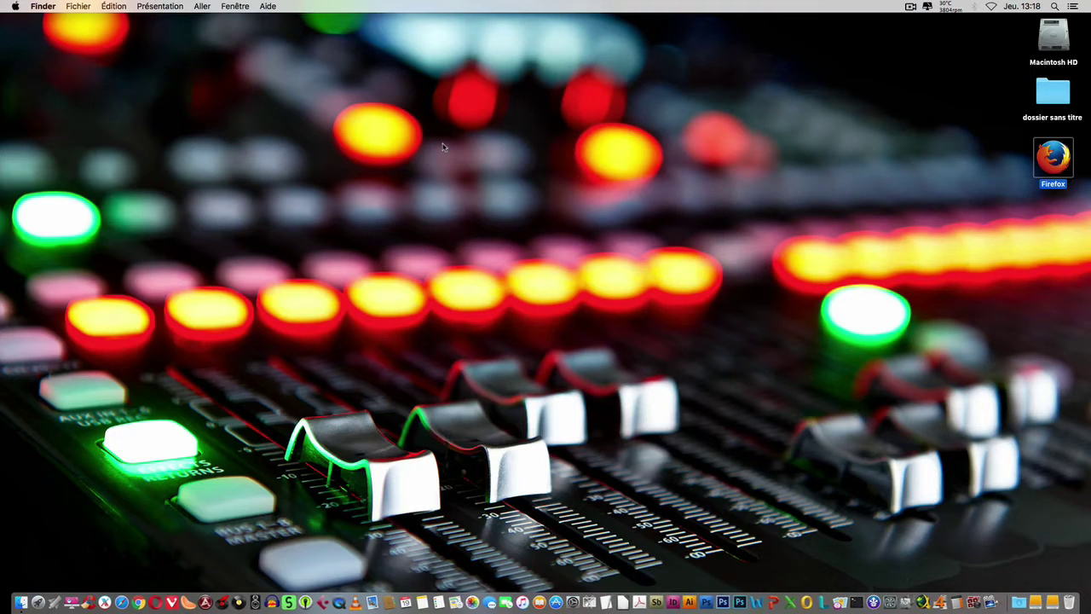
pyautogui.click(157, 598)
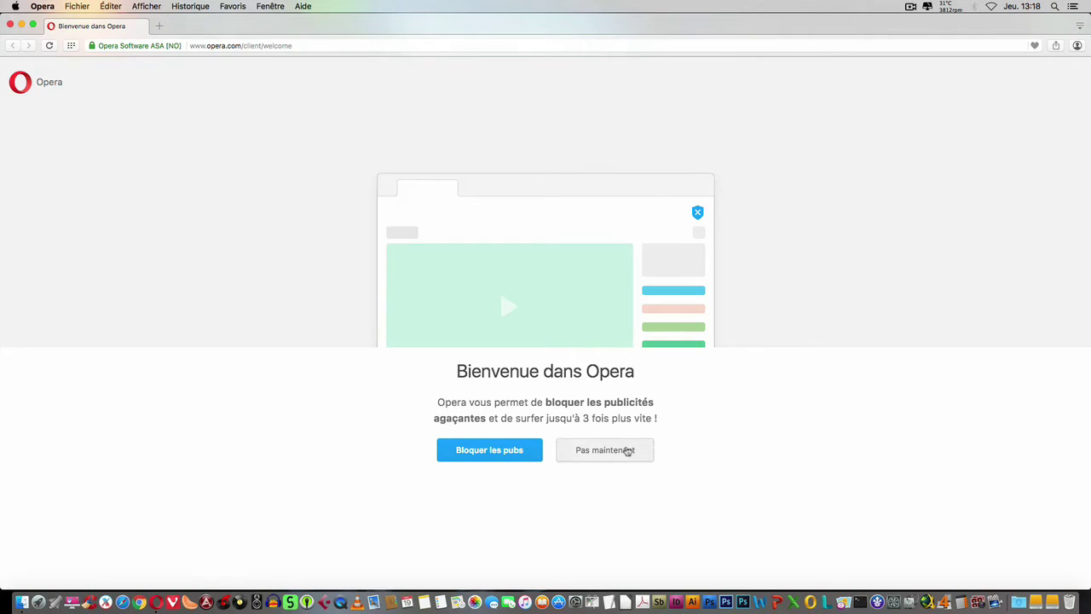
pyautogui.click(499, 451)
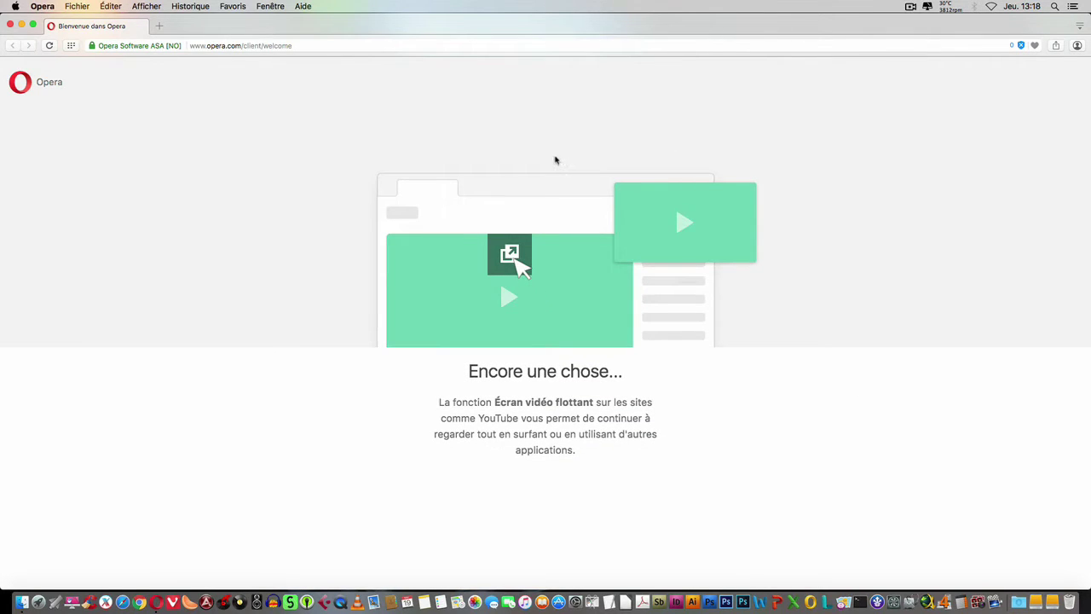
# Search the web for "adblock plus" in a new Opera tab.
pyautogui.click(157, 25)
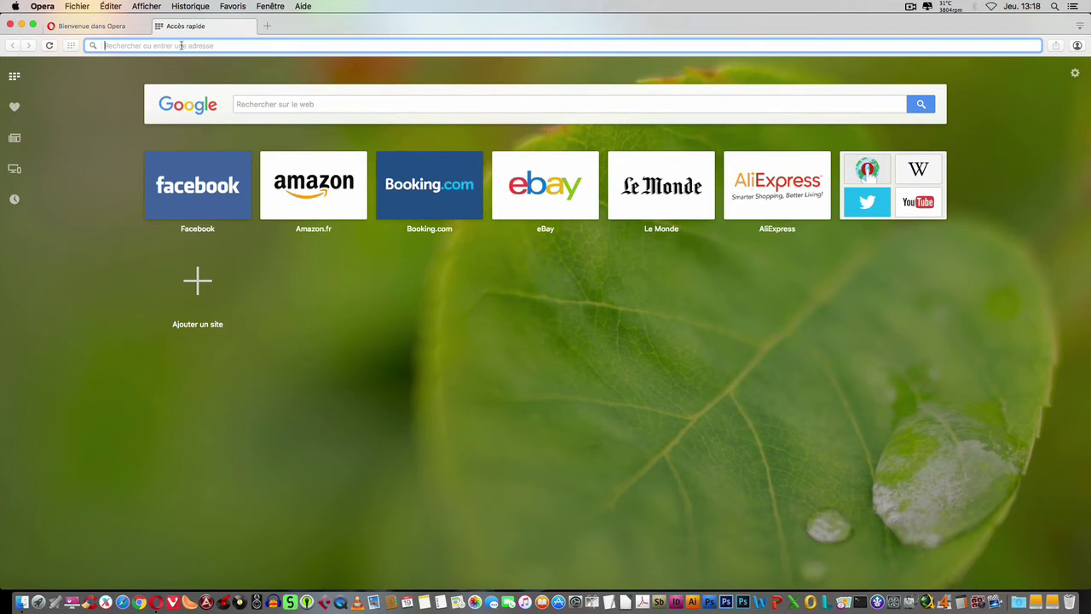
pyautogui.write('adblock ')
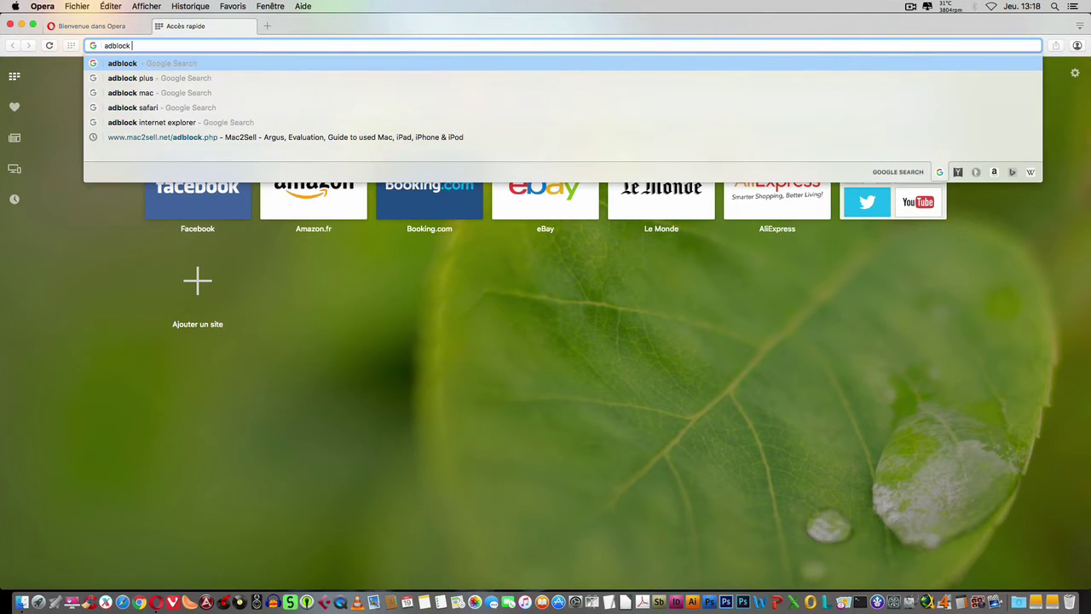
pyautogui.write('plus')
pyautogui.press('Return')
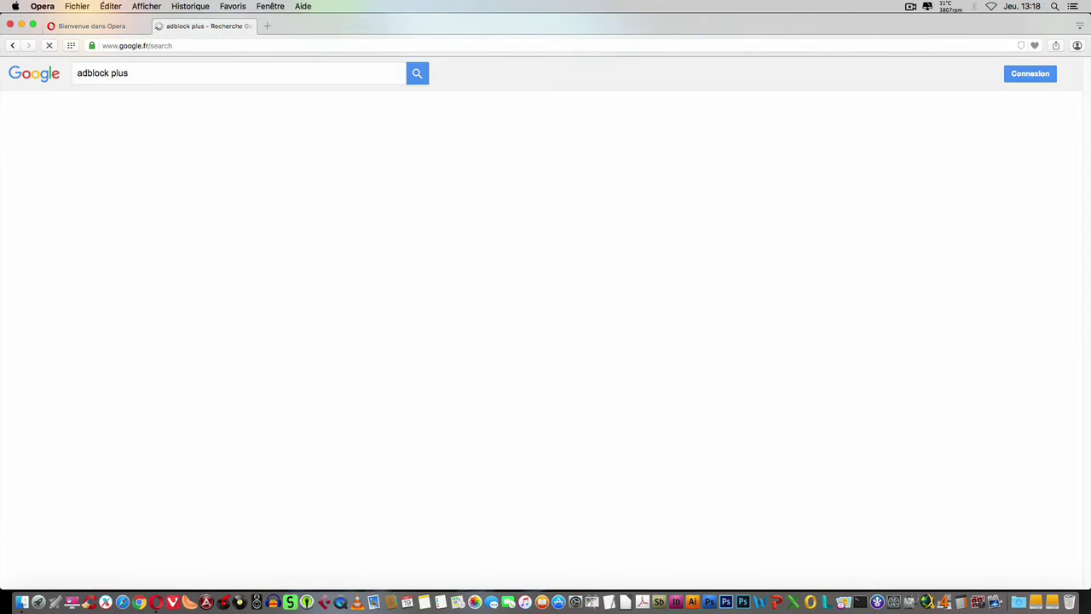
# Open the official adblockplus.org site and install its Adblock Plus extension from the Opera add-ons page.
pyautogui.click(120, 265)
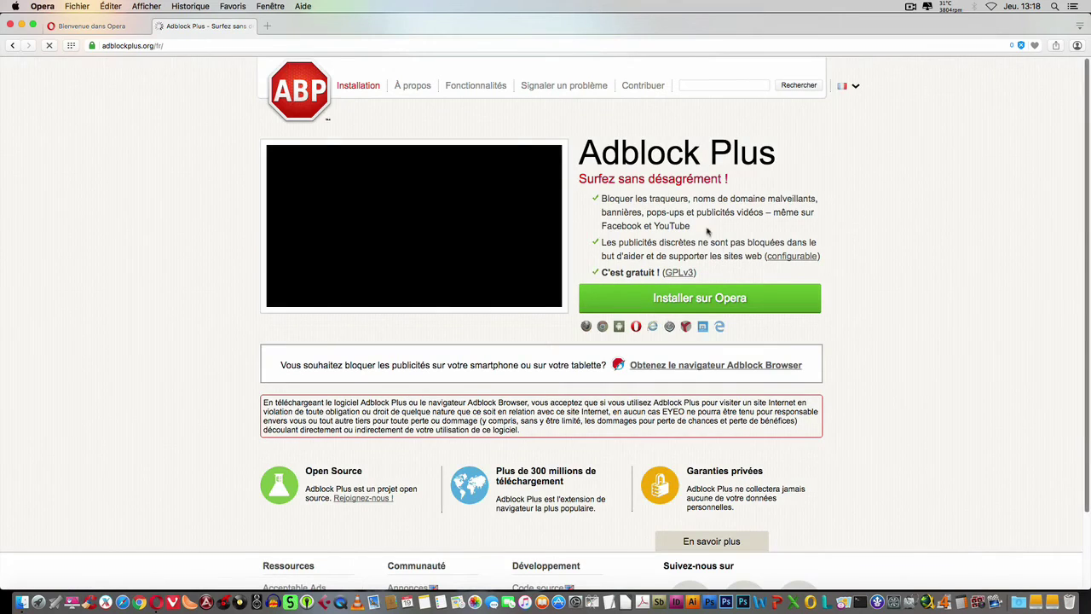
pyautogui.click(711, 303)
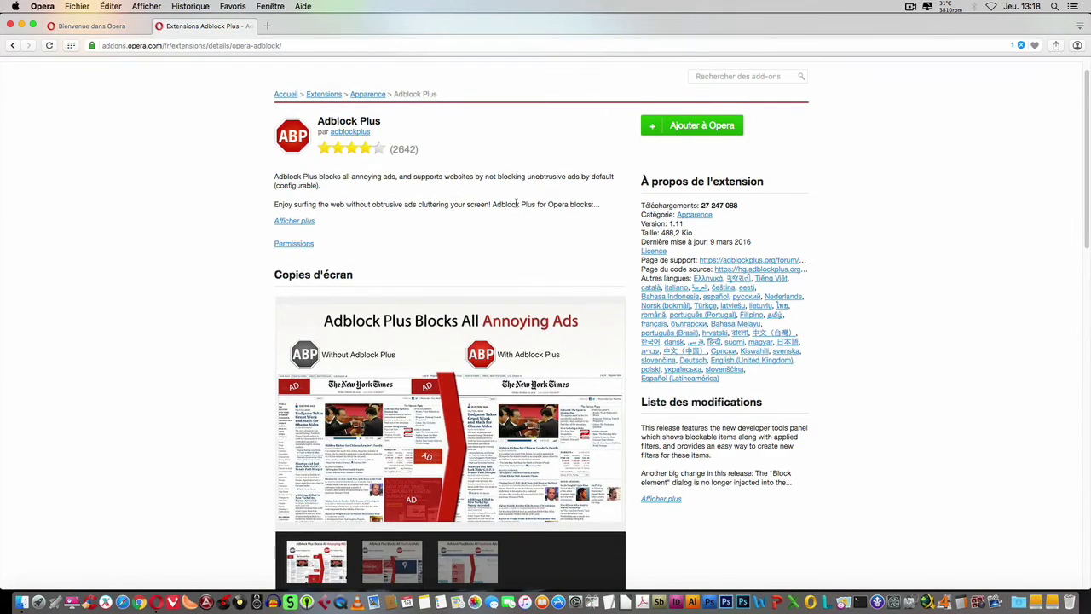
pyautogui.click(669, 159)
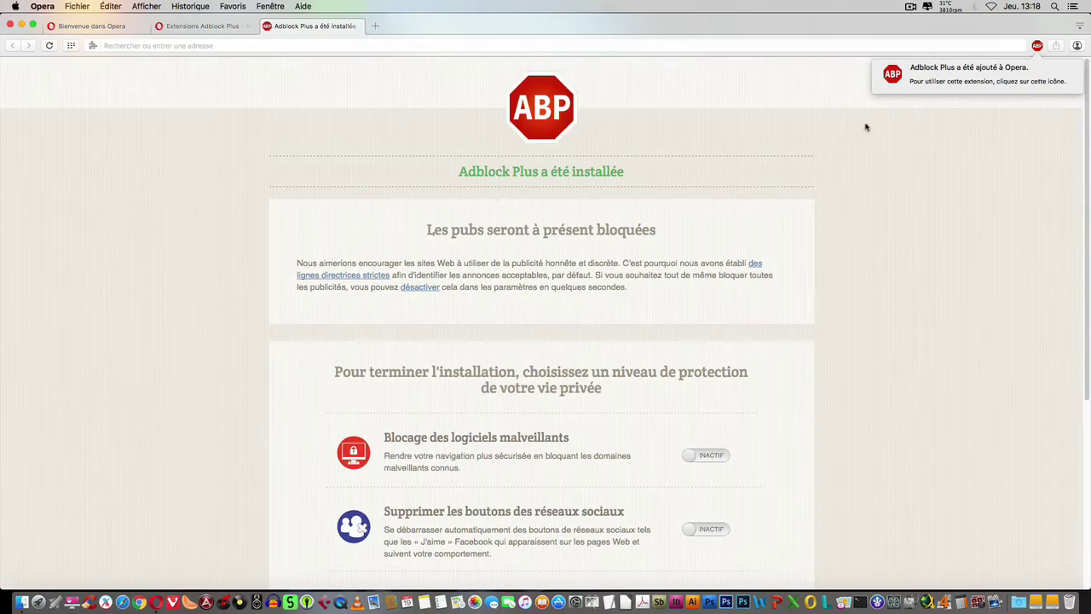
# Enable Adblock Plus's "Blocage des logiciels malveillants" and "Désactiver l'espionnage" options, and close both Adblock Plus tabs.
pyautogui.scroll(-2, 697, 429)
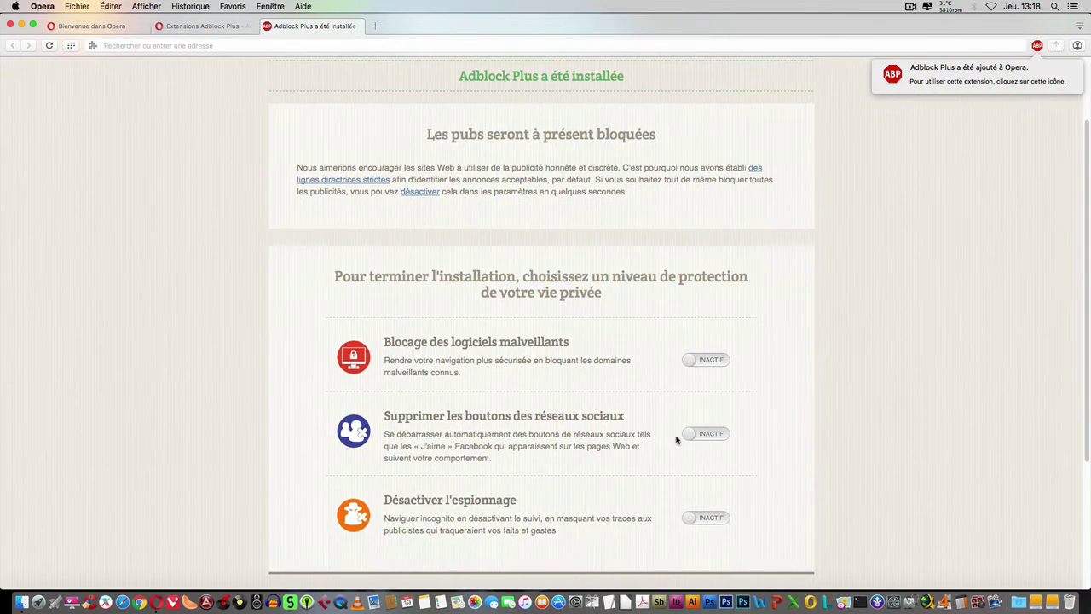
pyautogui.click(701, 359)
pyautogui.scroll(-1, 691, 364)
pyautogui.scroll(-3, 691, 364)
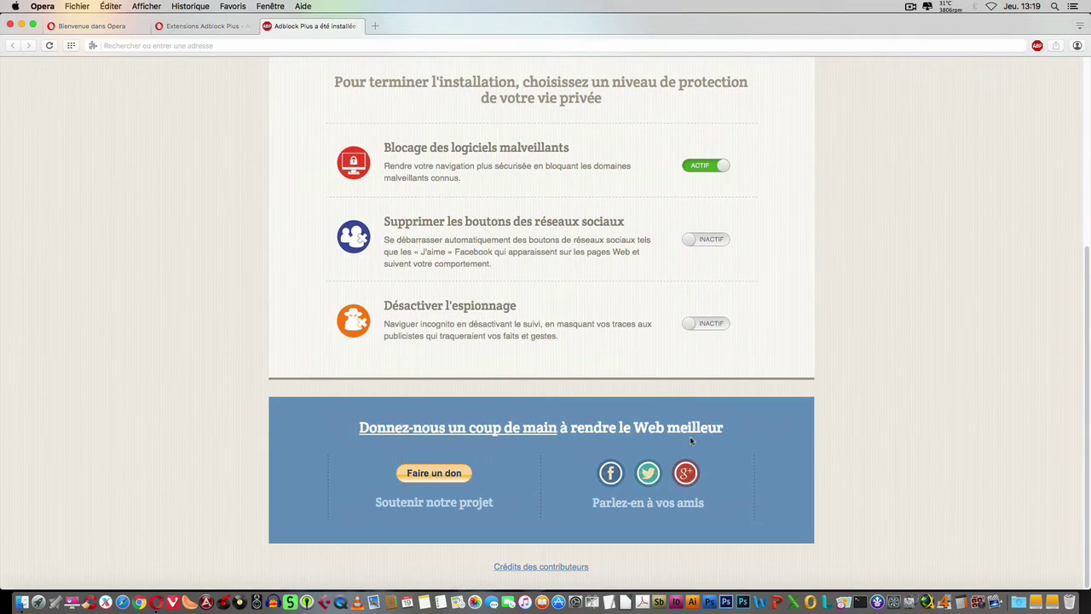
pyautogui.click(697, 324)
pyautogui.click(266, 26)
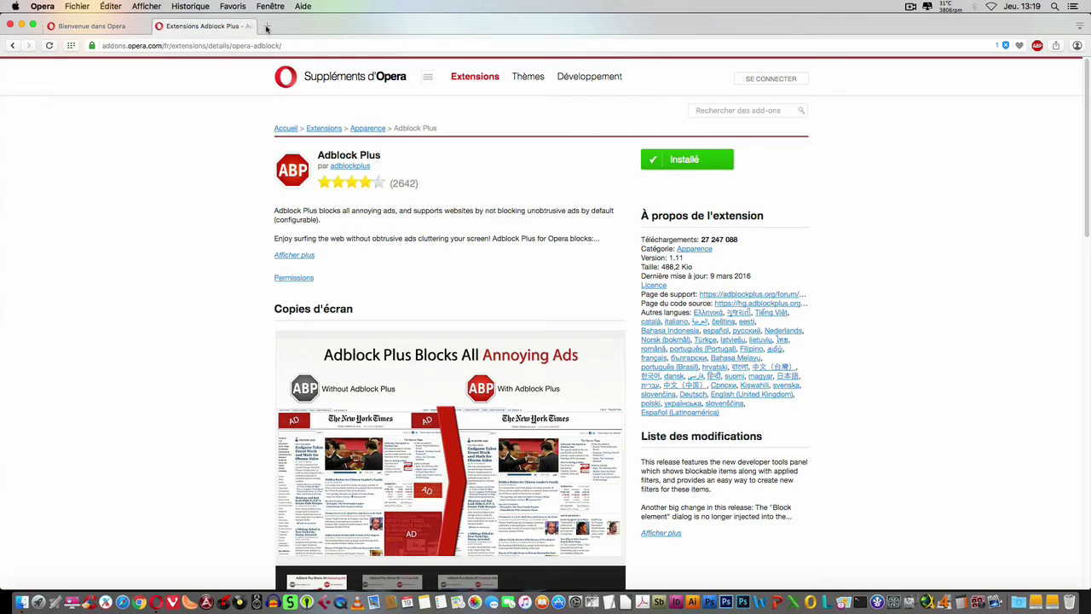
pyautogui.click(160, 27)
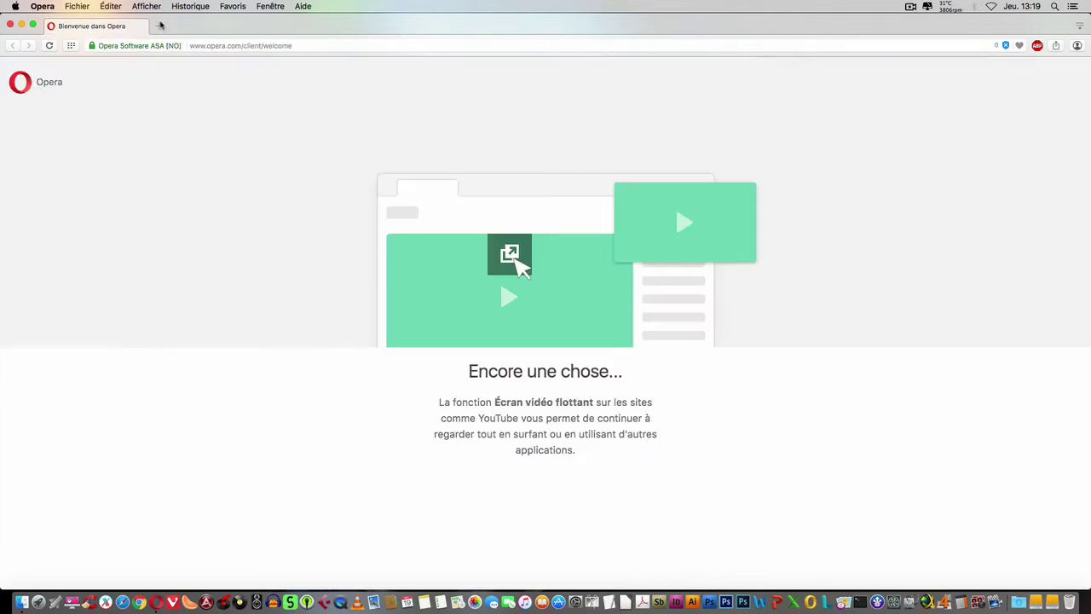
# Search for "adblock opera" in a new tab and install the AdBlock extension from its Opera add-ons page.
pyautogui.click(162, 26)
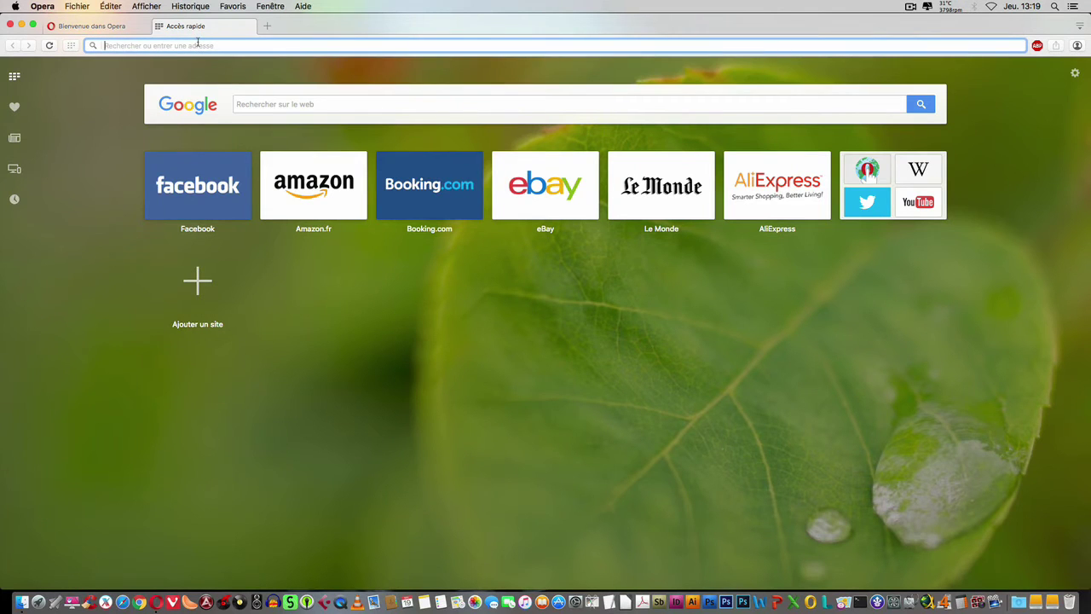
pyautogui.write('adblock')
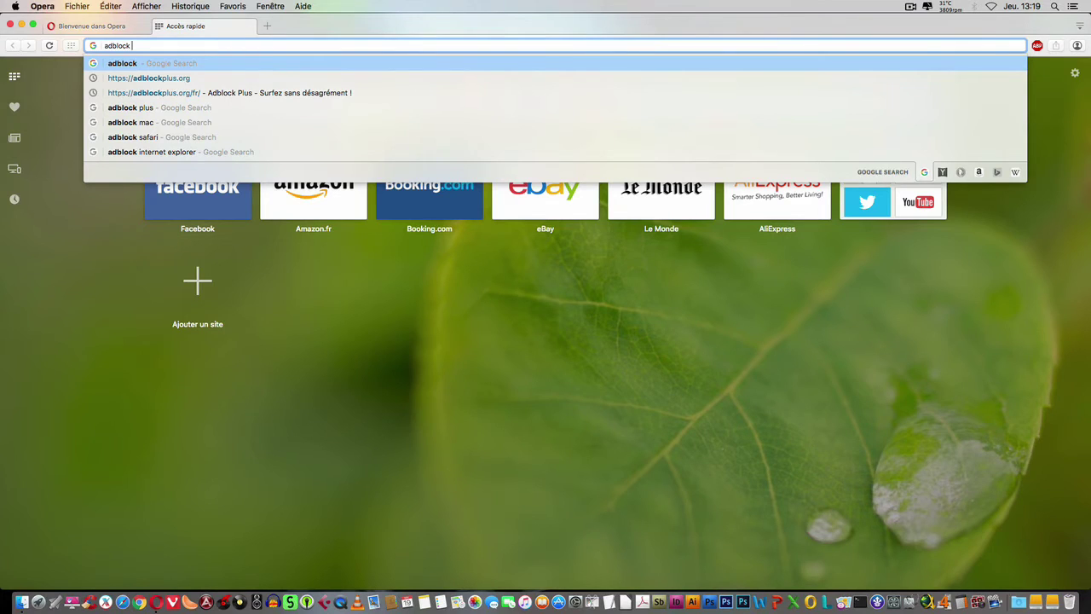
pyautogui.write(' opera')
pyautogui.press('Return')
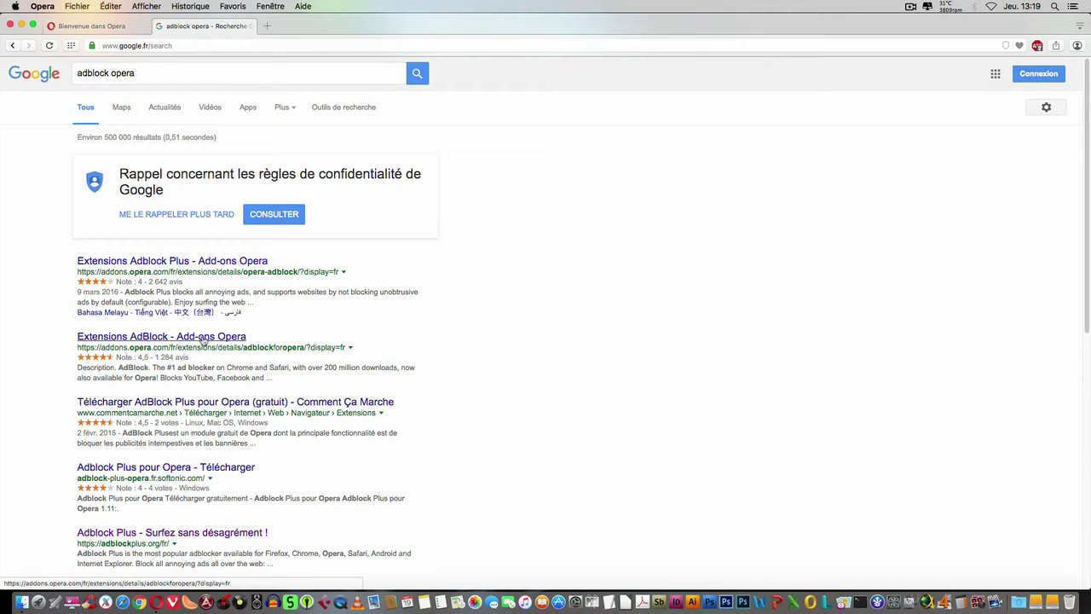
pyautogui.click(203, 337)
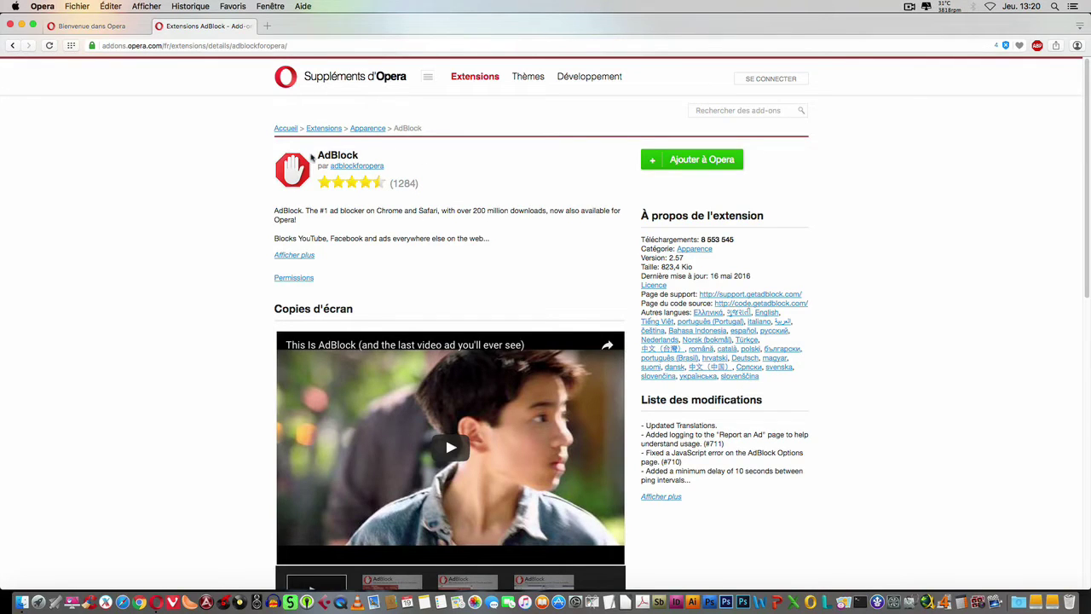
pyautogui.click(696, 156)
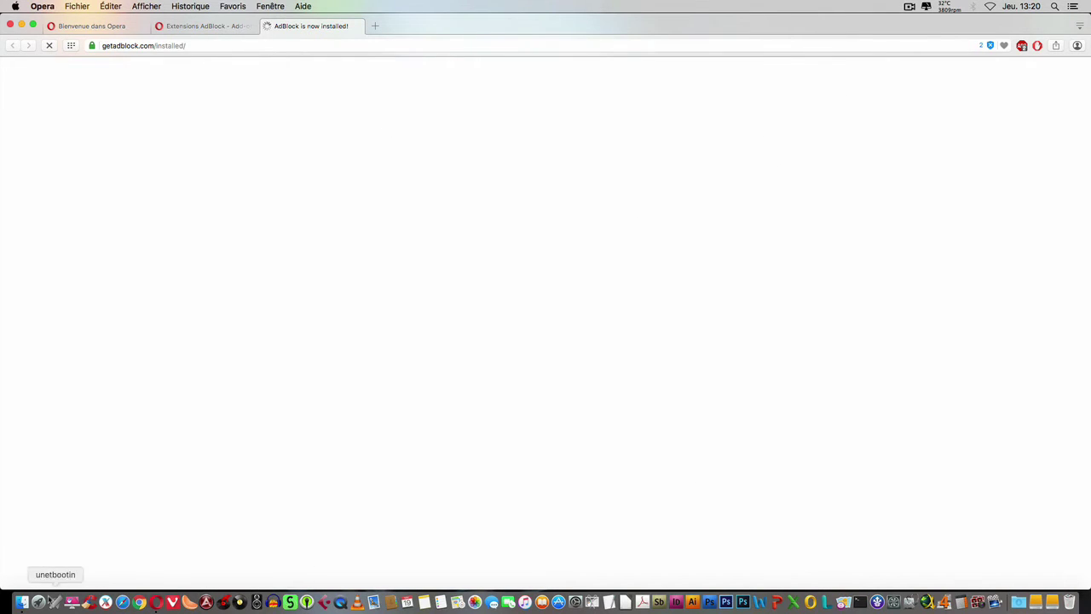
# Switch to Safari, search for "le bon coin", and open the leboncoin.fr site.
pyautogui.click(122, 604)
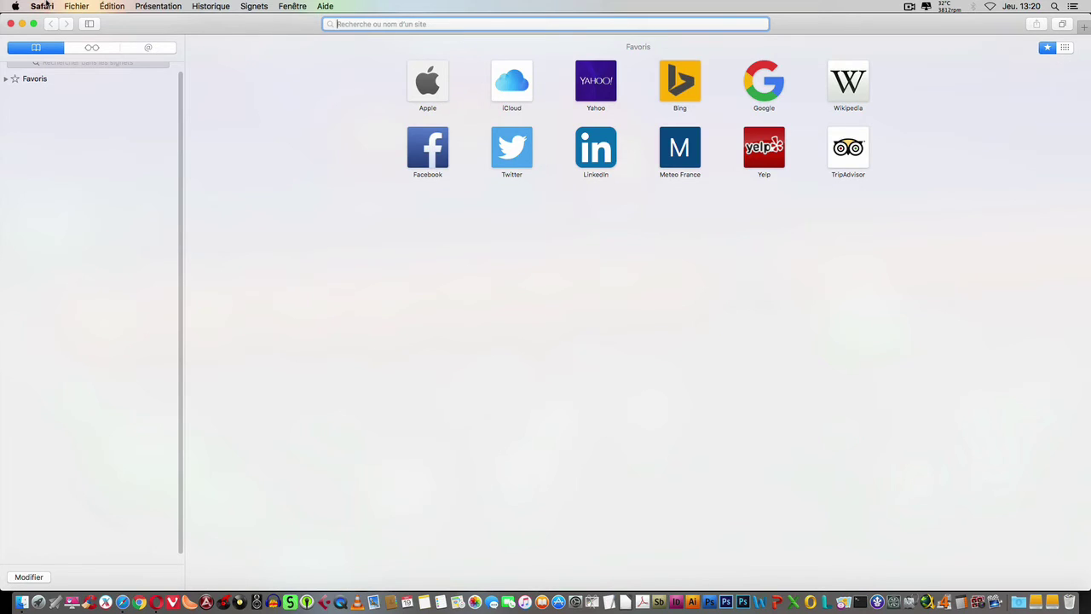
pyautogui.click(247, 153)
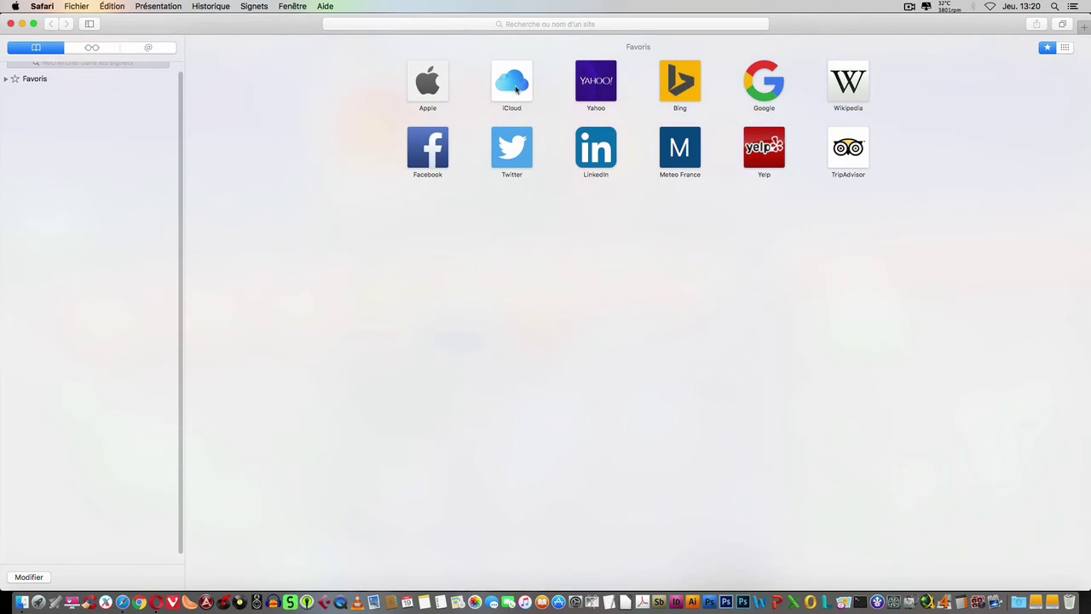
pyautogui.click(512, 24)
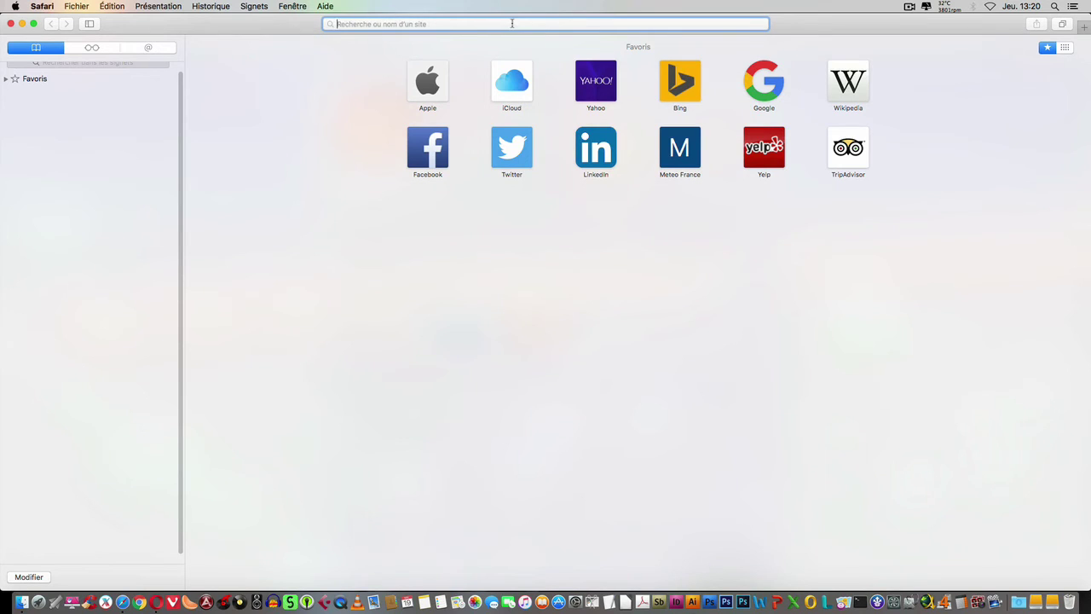
pyautogui.write('le bon coin')
pyautogui.press('Return')
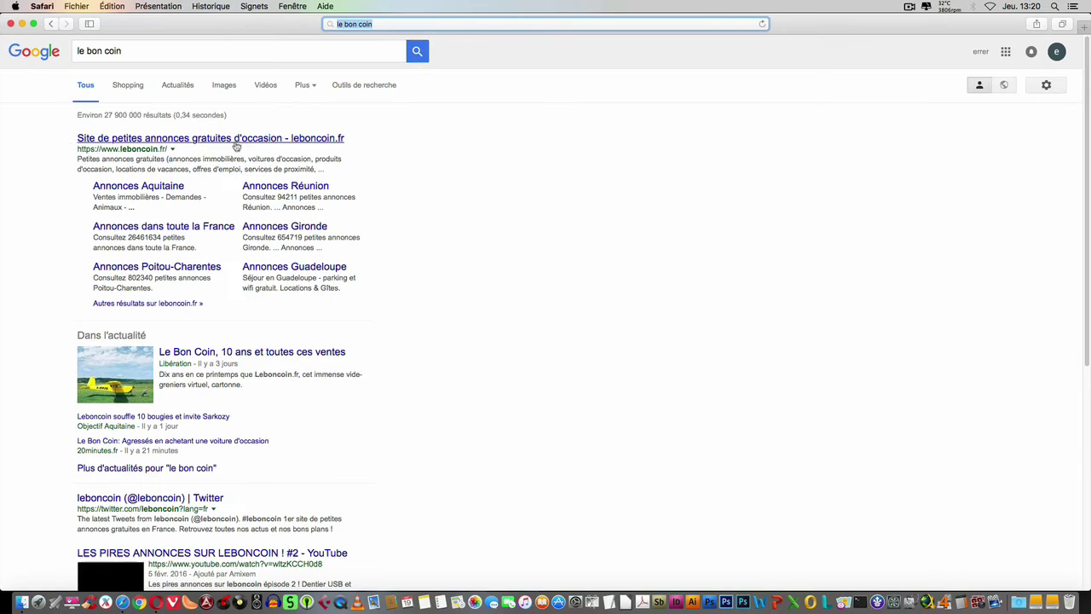
pyautogui.click(231, 139)
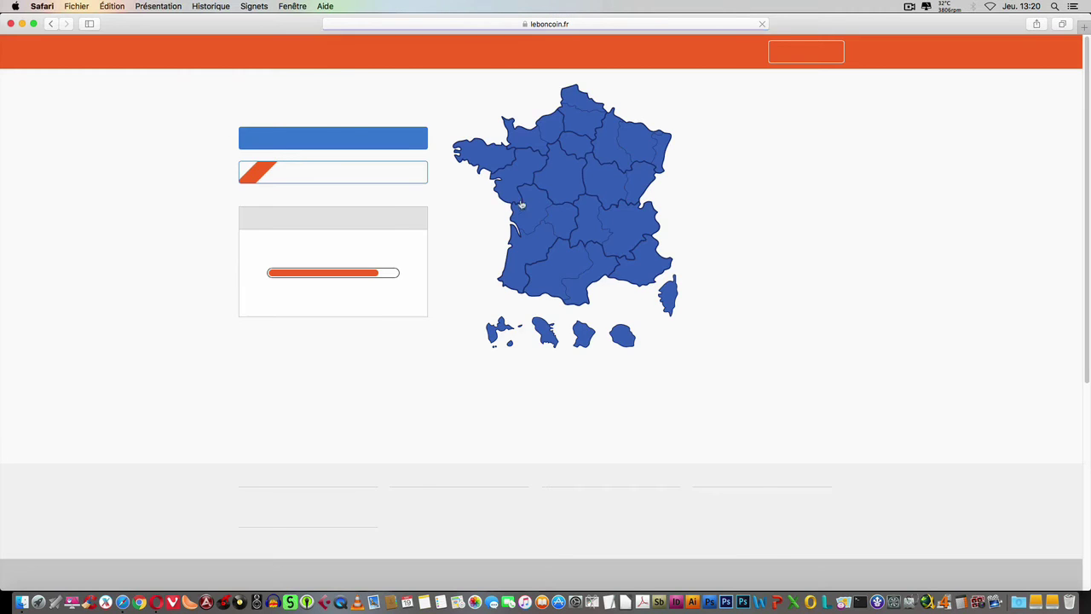
# Open the Aquitaine listings on leboncoin.fr and examine the page for banner, side and sponsored advertising.
pyautogui.click(536, 245)
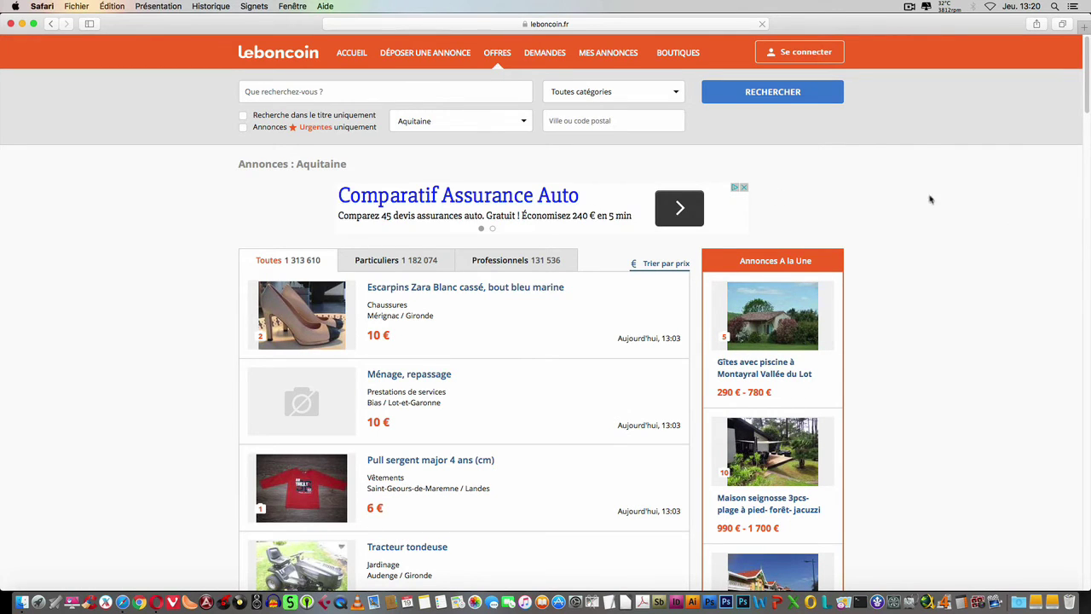
pyautogui.scroll(-5, 947, 201)
pyautogui.scroll(-6, 947, 200)
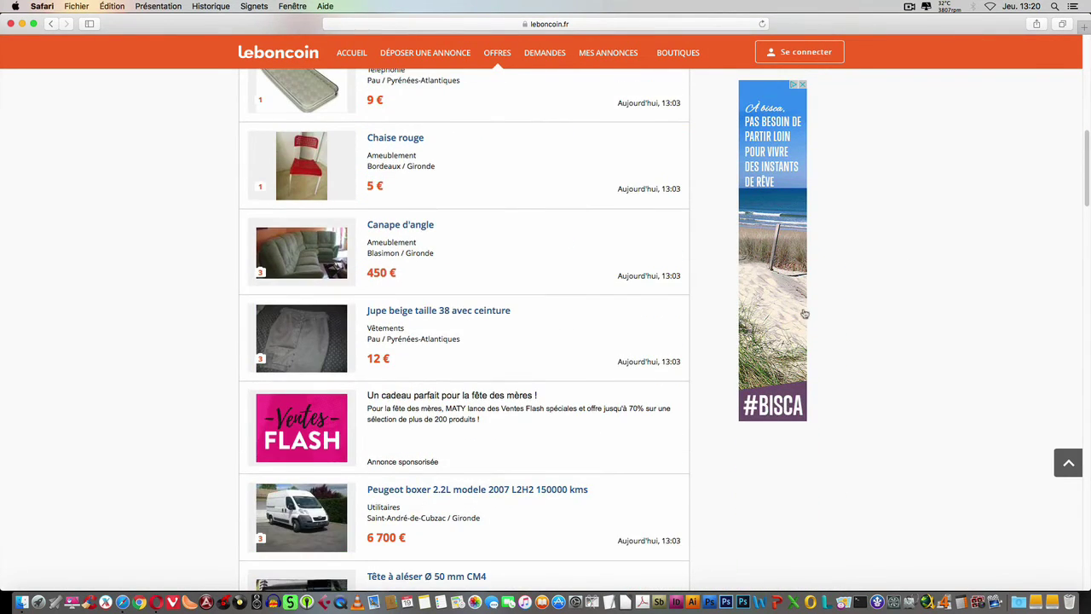
pyautogui.scroll(-4, 804, 314)
pyautogui.scroll(-10, 804, 314)
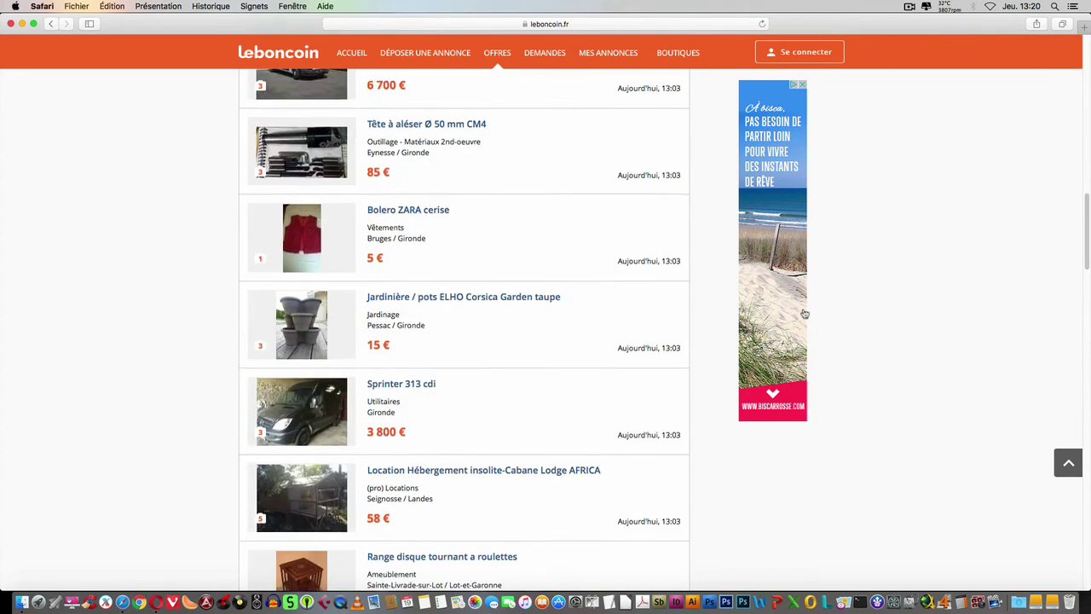
pyautogui.scroll(-4, 804, 313)
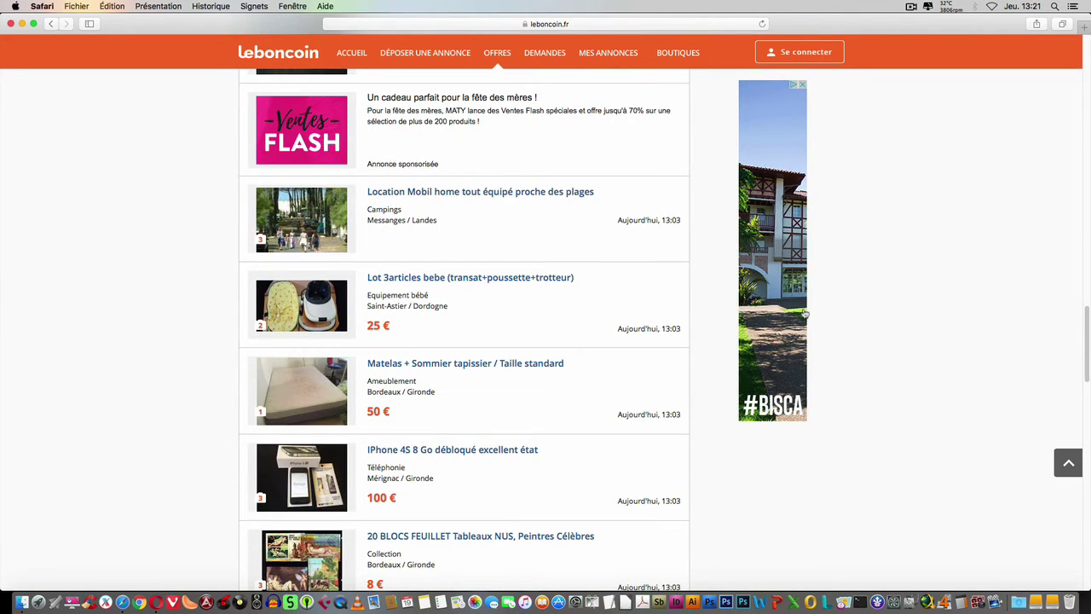
pyautogui.scroll(-5, 803, 314)
pyautogui.scroll(1, 804, 314)
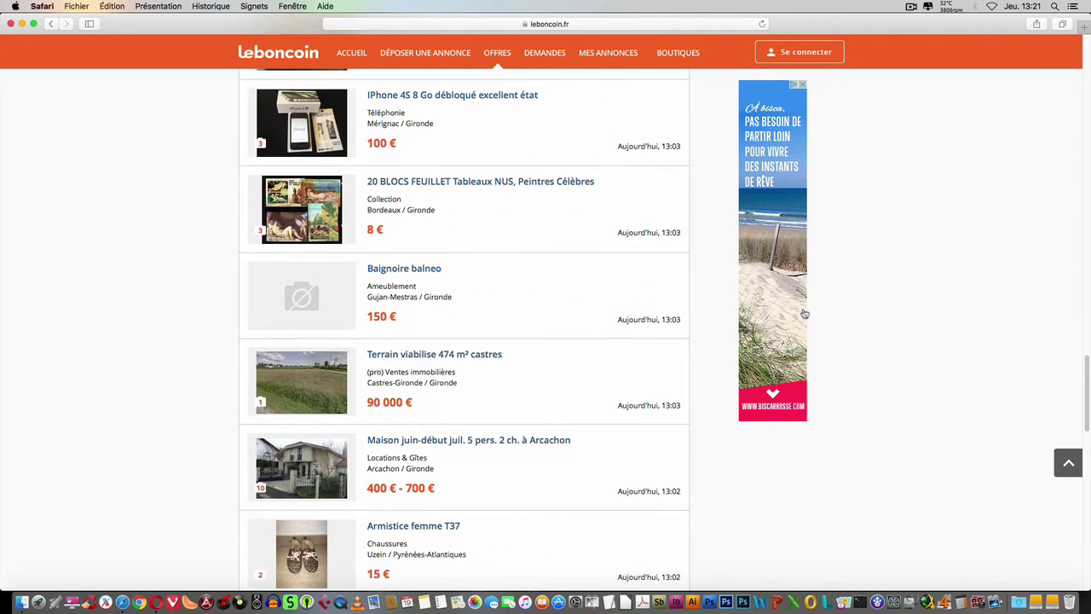
pyautogui.scroll(20, 804, 314)
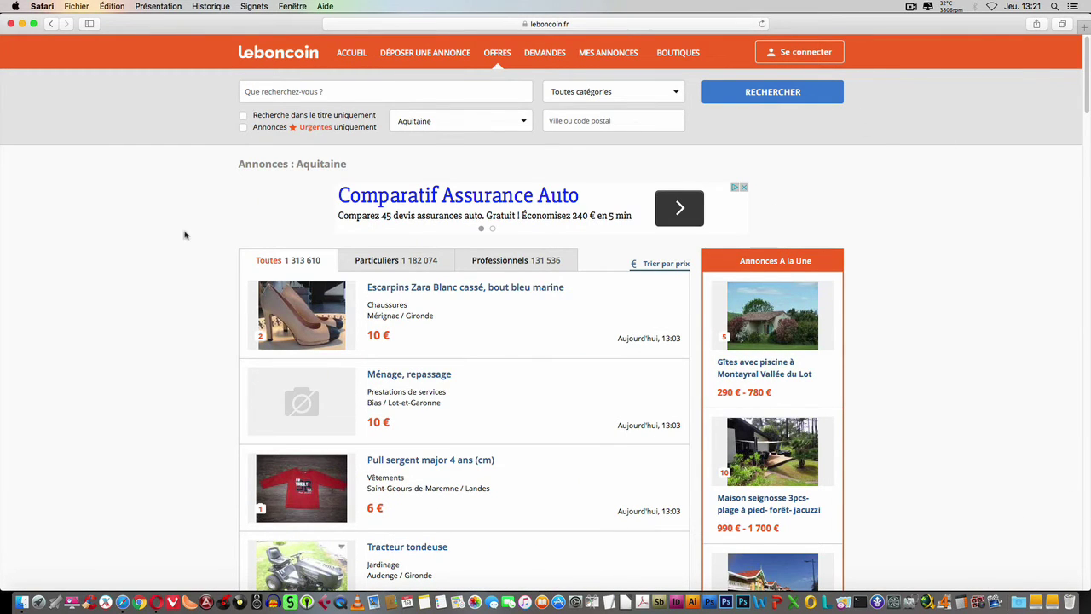
# Search for "adblock plus" and open the official adblockplus.org site.
pyautogui.click(681, 24)
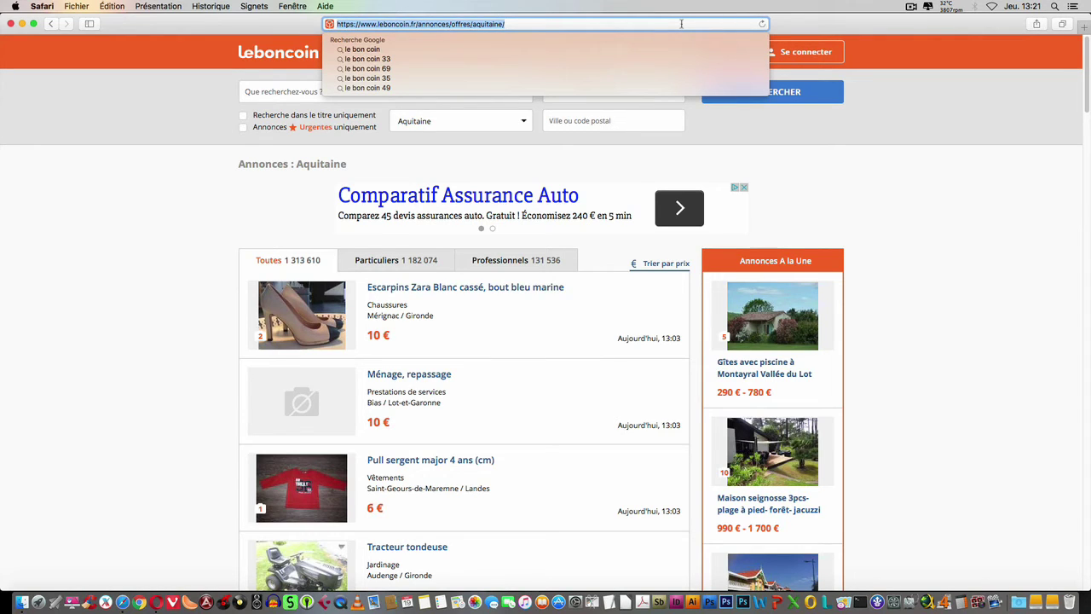
pyautogui.write('adblock')
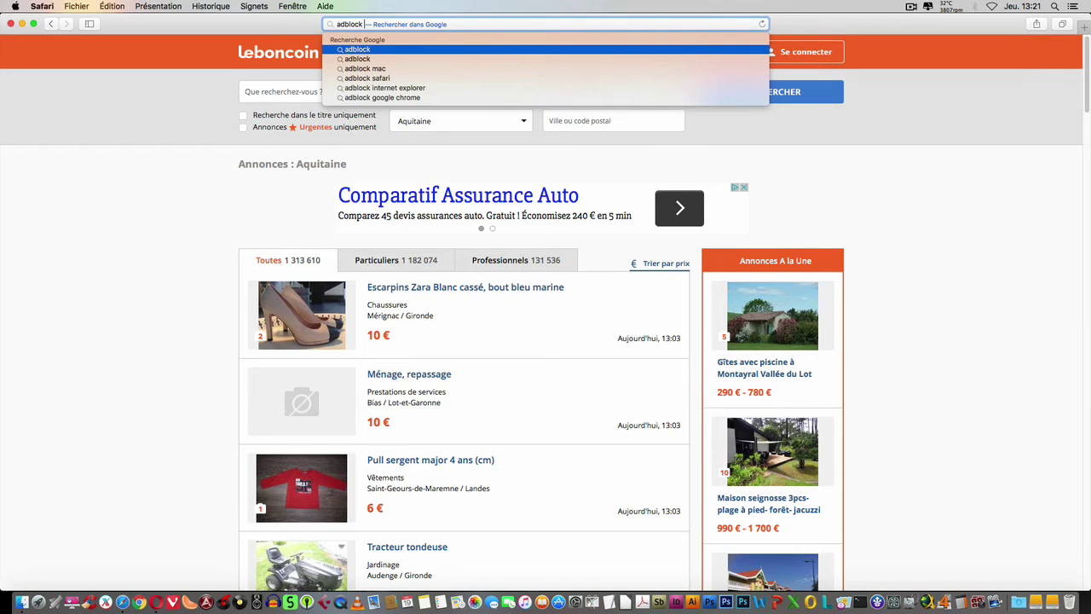
pyautogui.write(' plus')
pyautogui.press('Return')
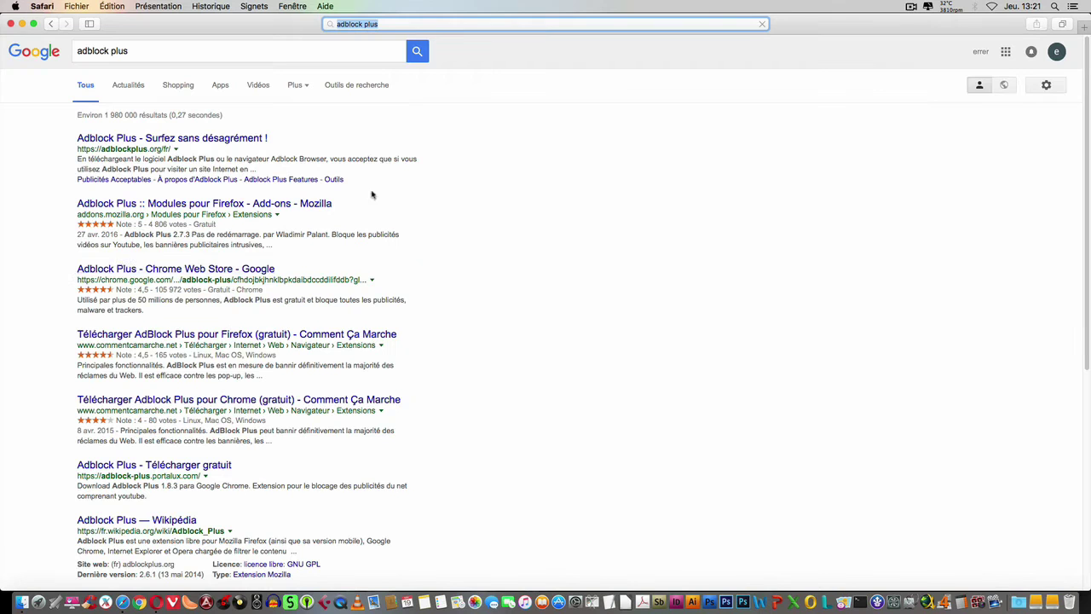
pyautogui.click(173, 137)
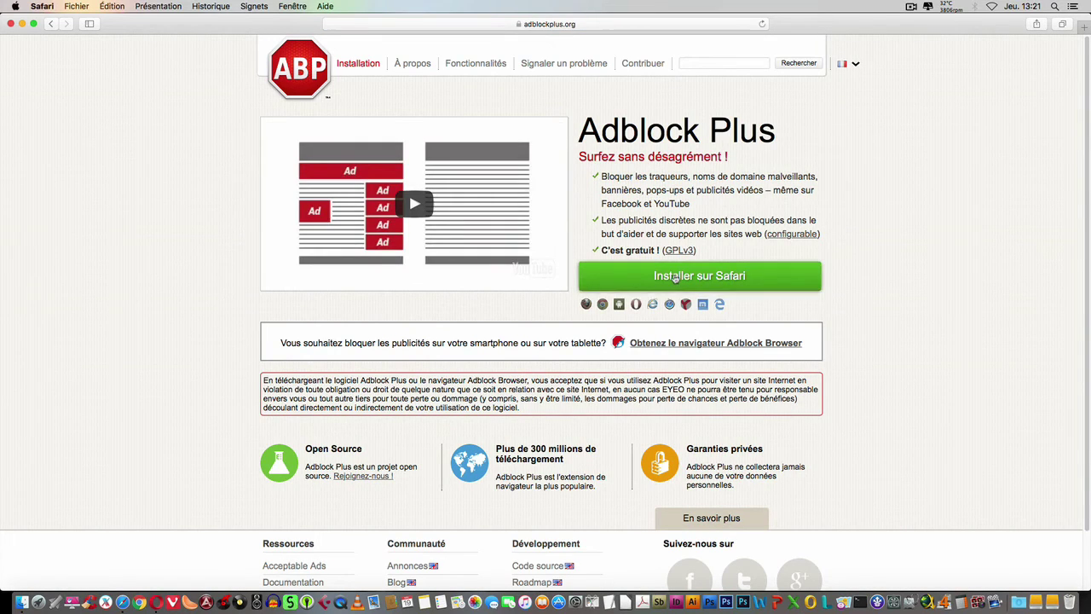
# Download adblockplussafari-1.11.safariextz, install it as a trusted Safari extension, and close the Extensions preferences.
pyautogui.click(675, 277)
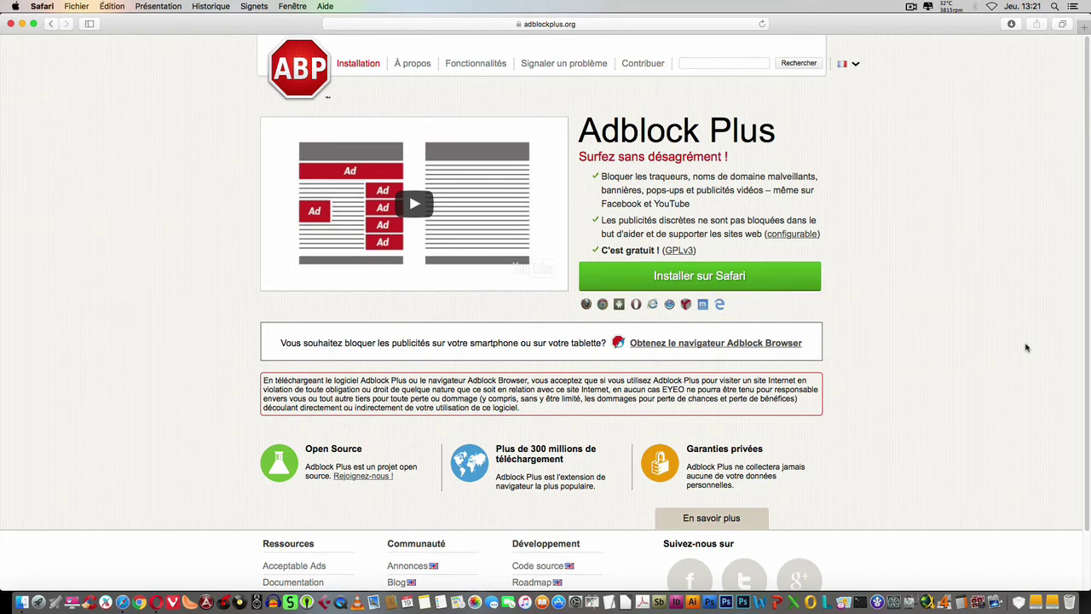
pyautogui.click(1019, 602)
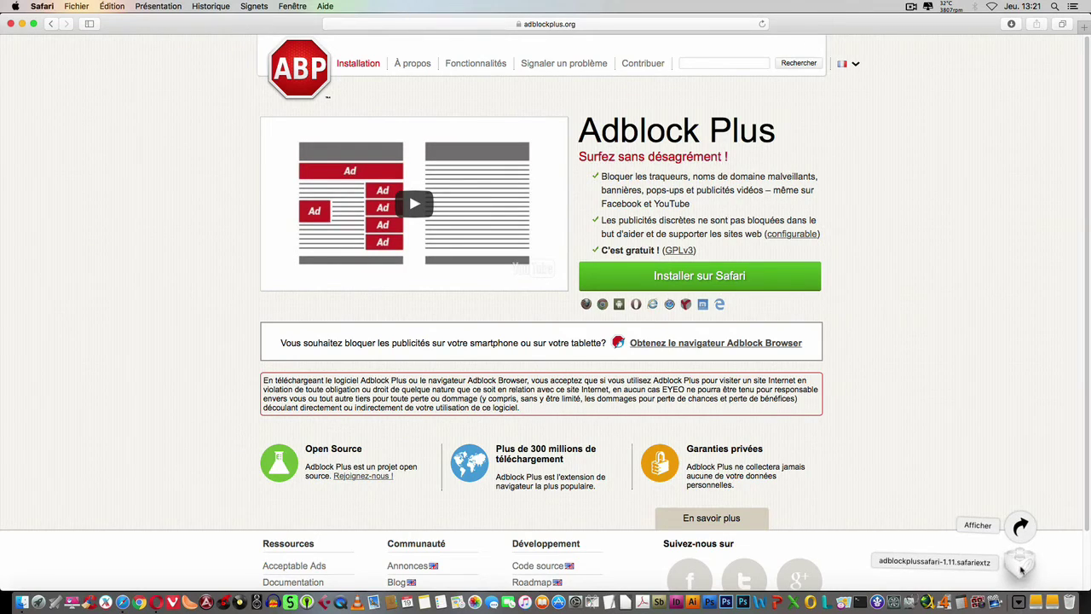
pyautogui.click(1021, 569)
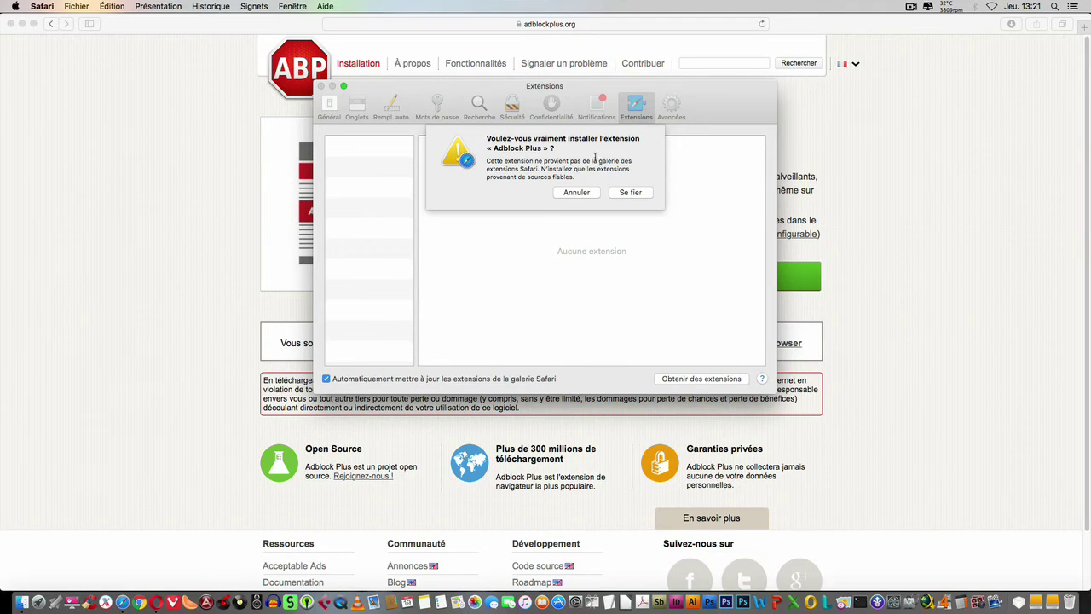
pyautogui.click(629, 193)
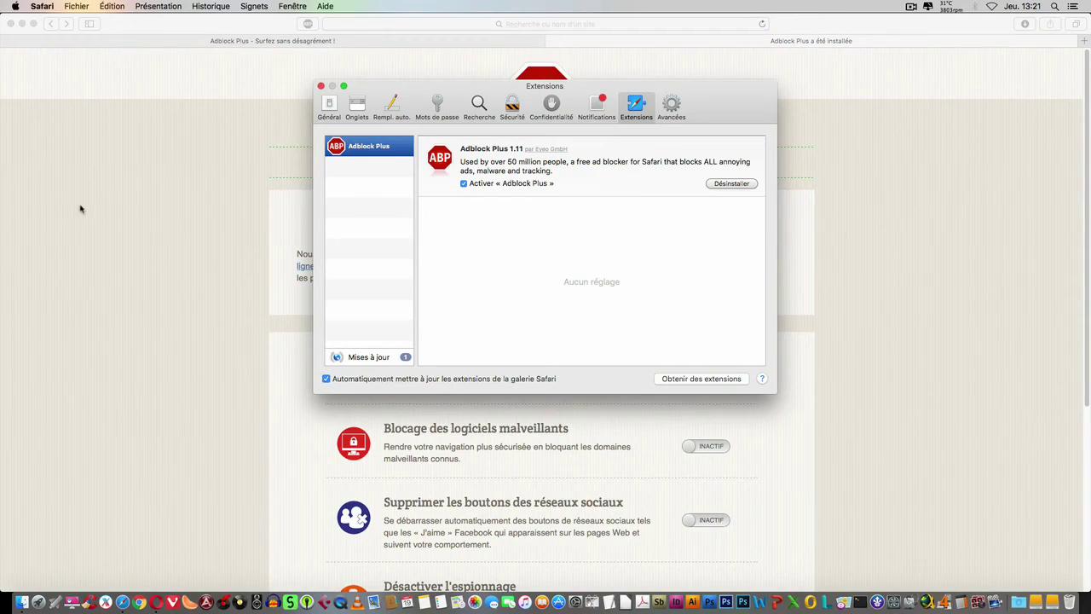
pyautogui.press('super+w')
# Examine the privacy protection options on the Adblock Plus post-installation page.
pyautogui.scroll(-2, 596, 380)
pyautogui.scroll(-3, 708, 393)
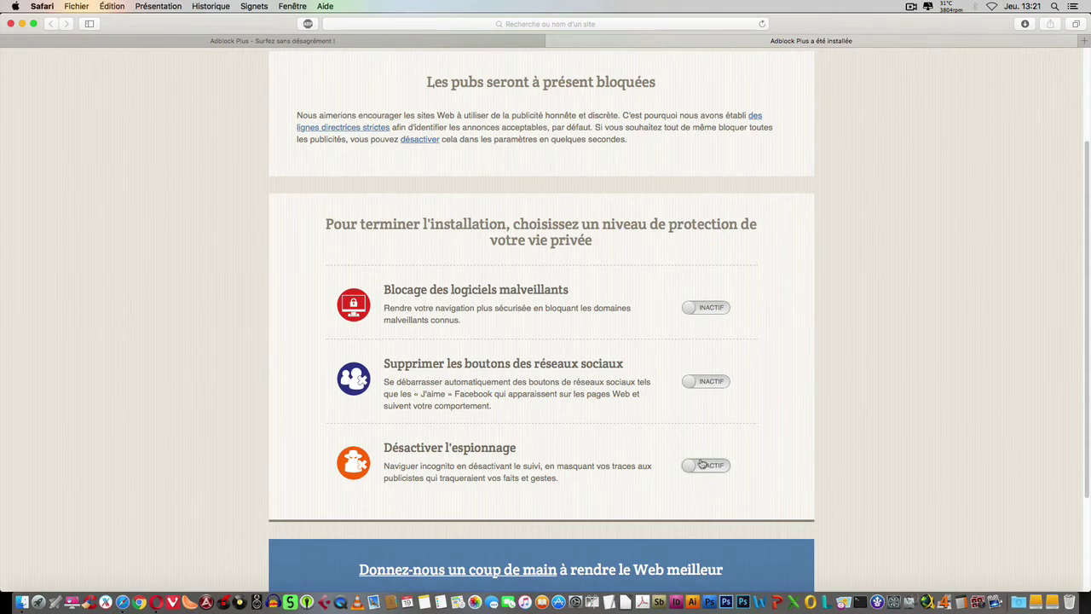
pyautogui.scroll(-3, 698, 465)
pyautogui.scroll(5, 680, 385)
pyautogui.scroll(2, 679, 389)
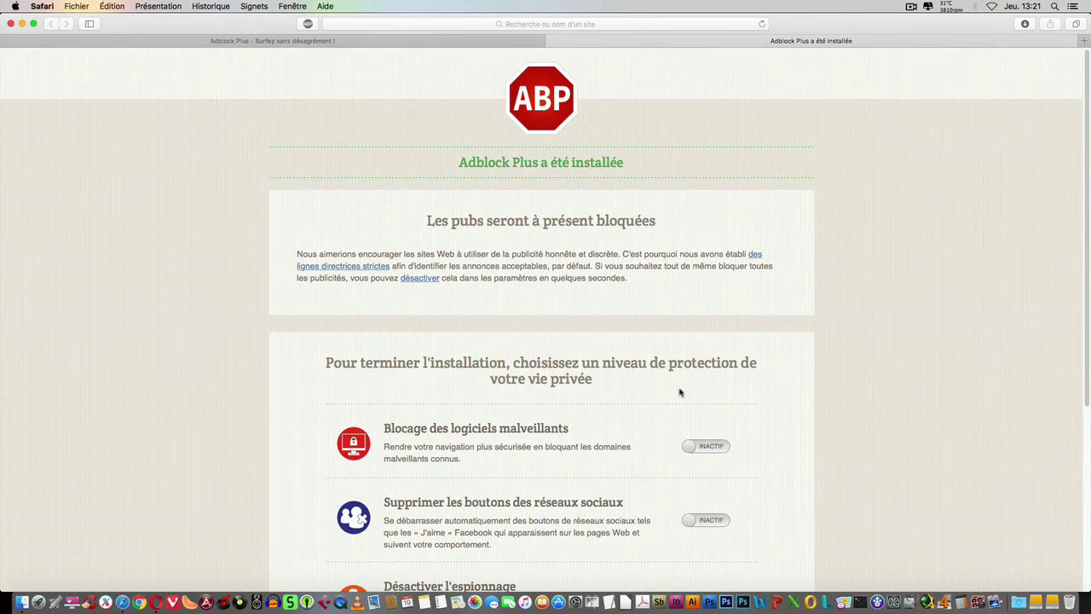
pyautogui.click(438, 42)
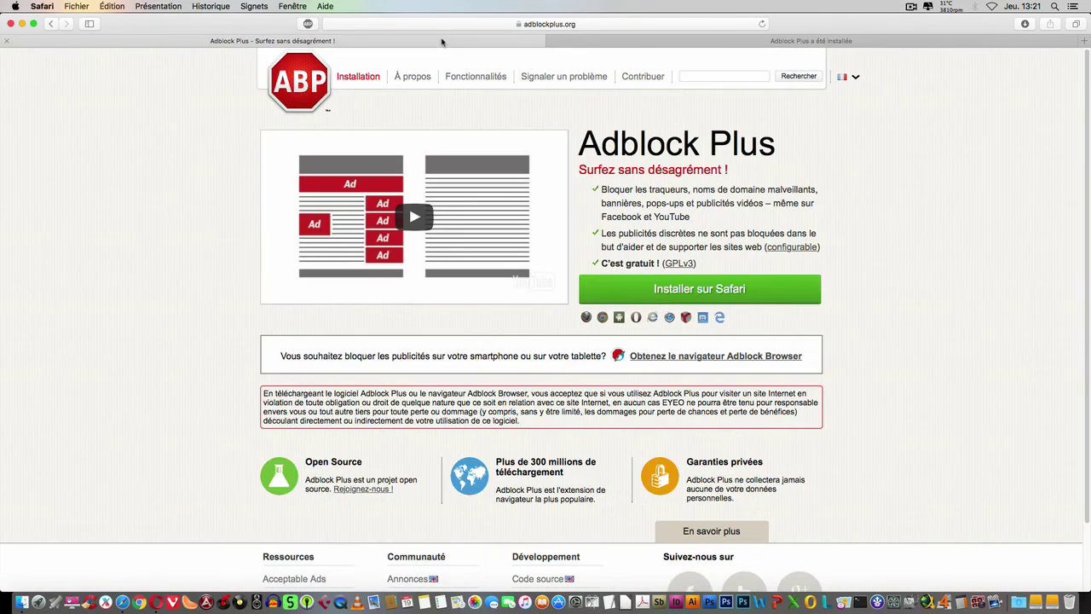
pyautogui.click(647, 43)
pyautogui.scroll(-6, 703, 433)
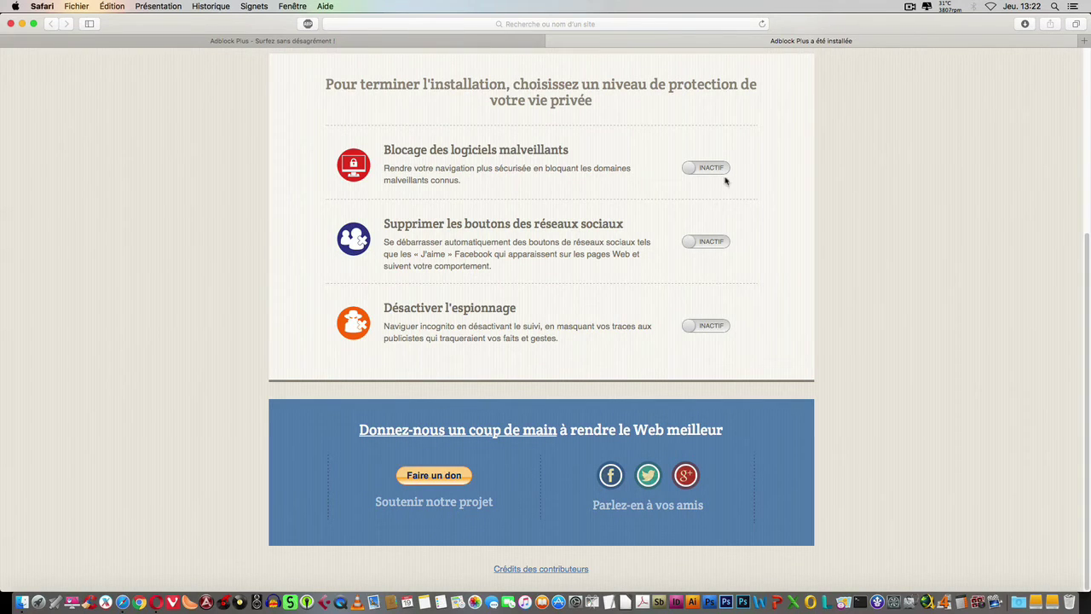
pyautogui.scroll(5, 670, 244)
pyautogui.scroll(-5, 667, 246)
pyautogui.scroll(5, 664, 218)
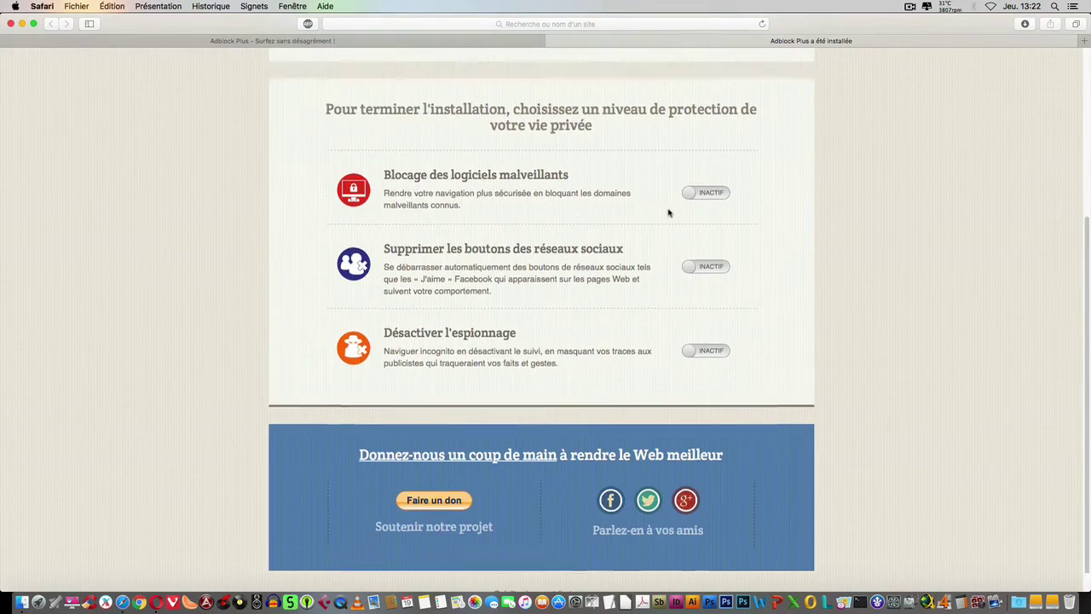
# Search for "ablock safari" and open the official getadblock.com site.
pyautogui.click(545, 26)
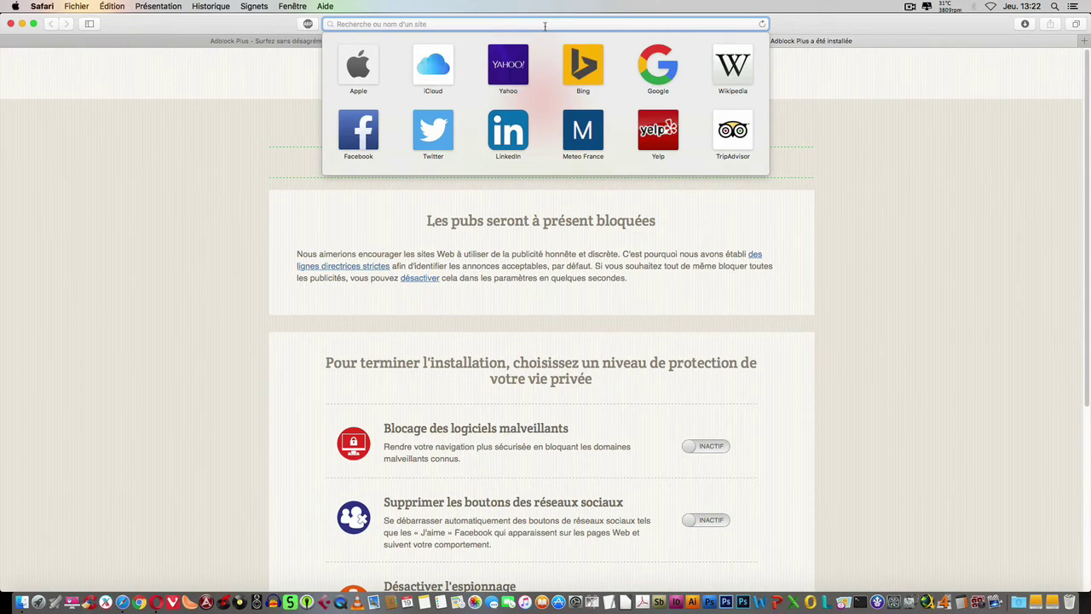
pyautogui.write('ablock')
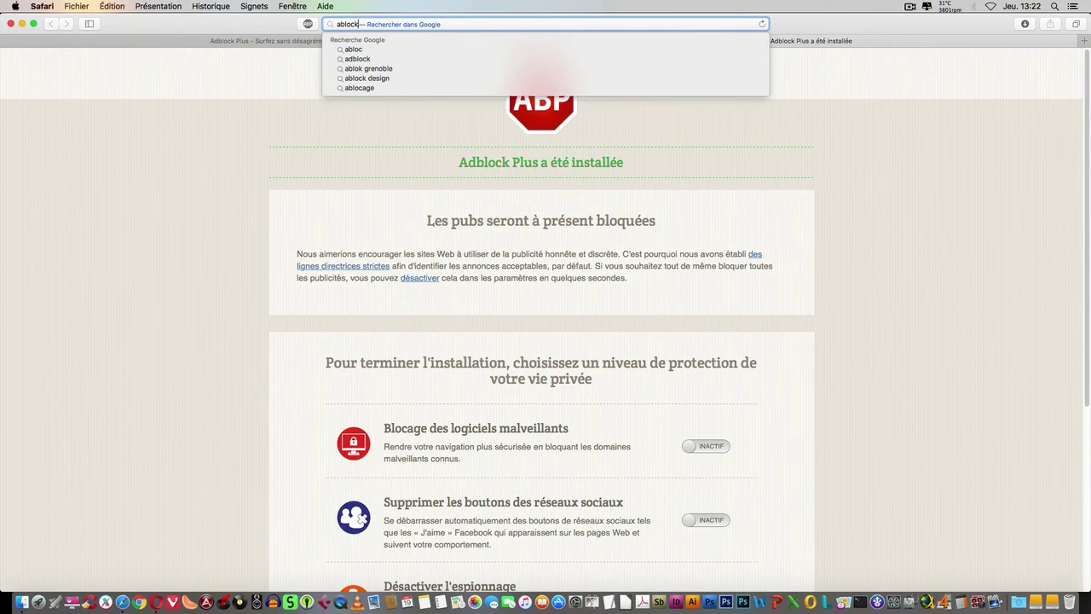
pyautogui.write(' safari')
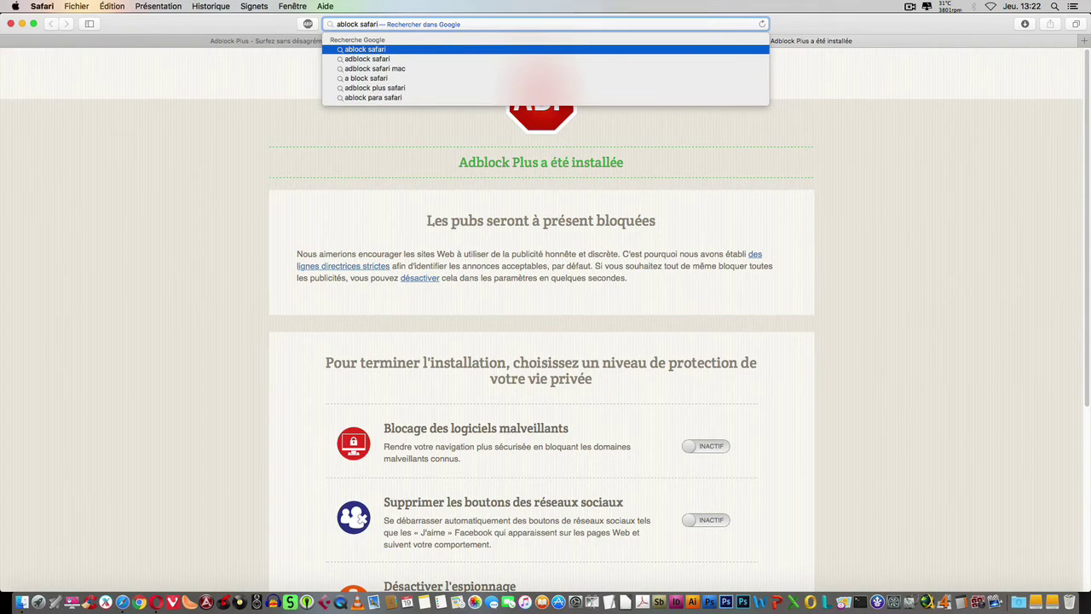
pyautogui.press('Return')
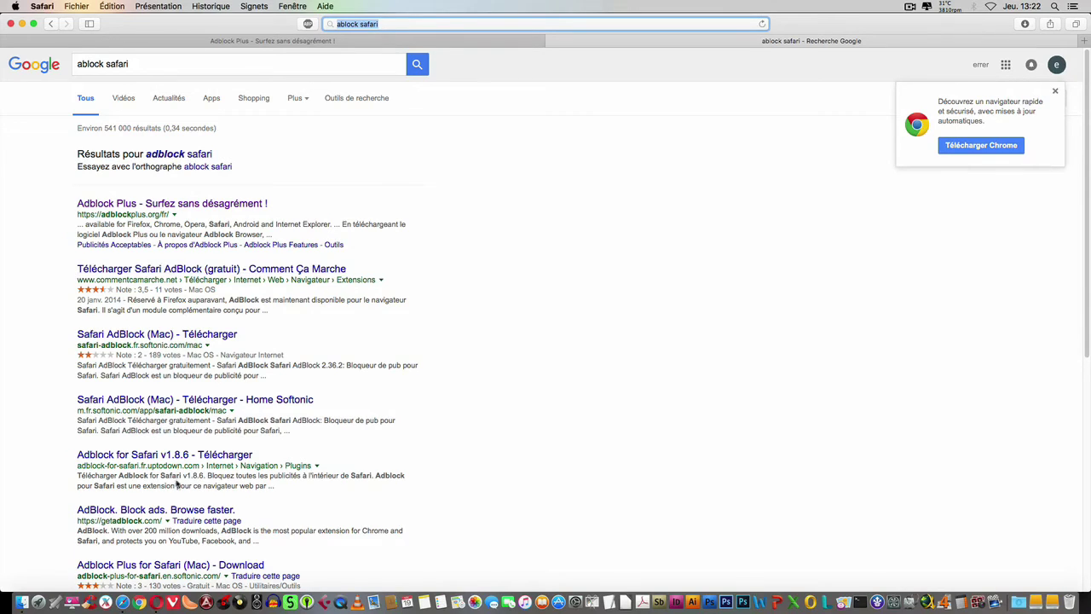
pyautogui.click(166, 509)
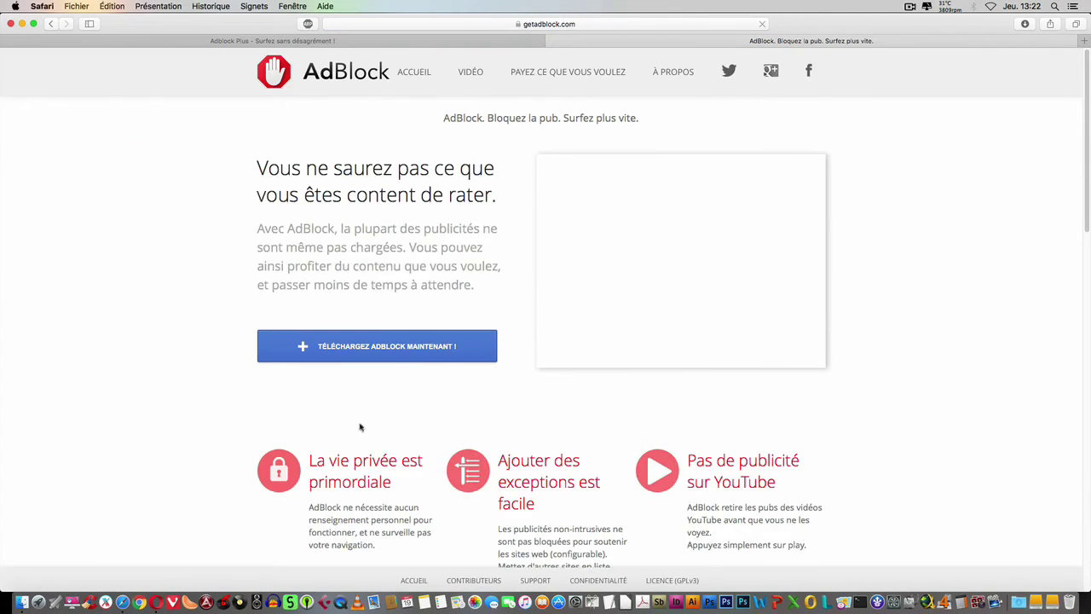
# Download AdBlock.safariextz, install it as a trusted Safari extension, and return to the browser window.
pyautogui.click(390, 349)
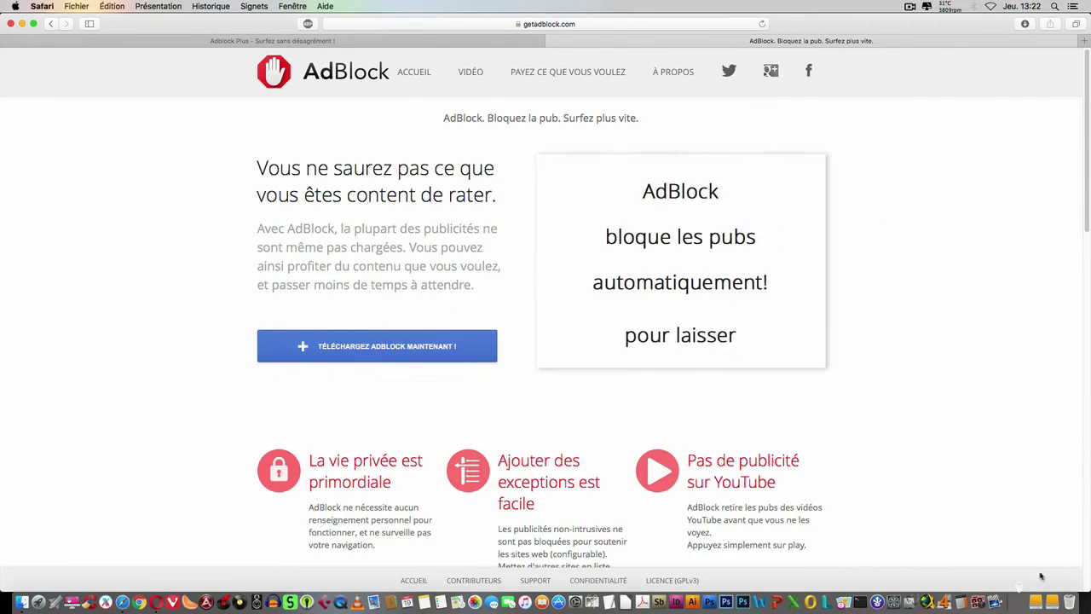
pyautogui.click(1018, 602)
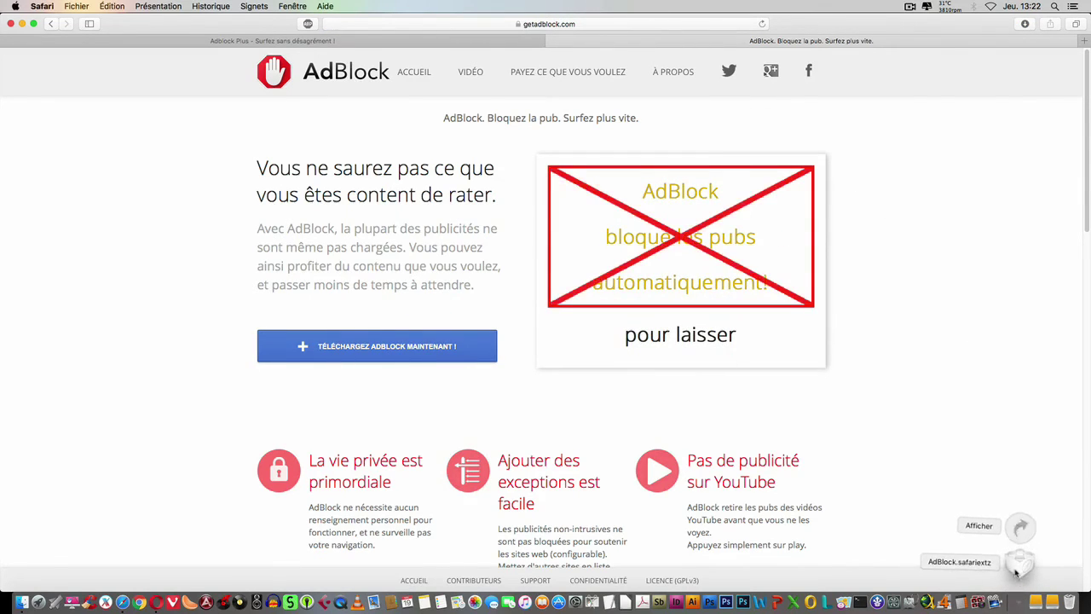
pyautogui.click(1020, 566)
pyautogui.click(630, 193)
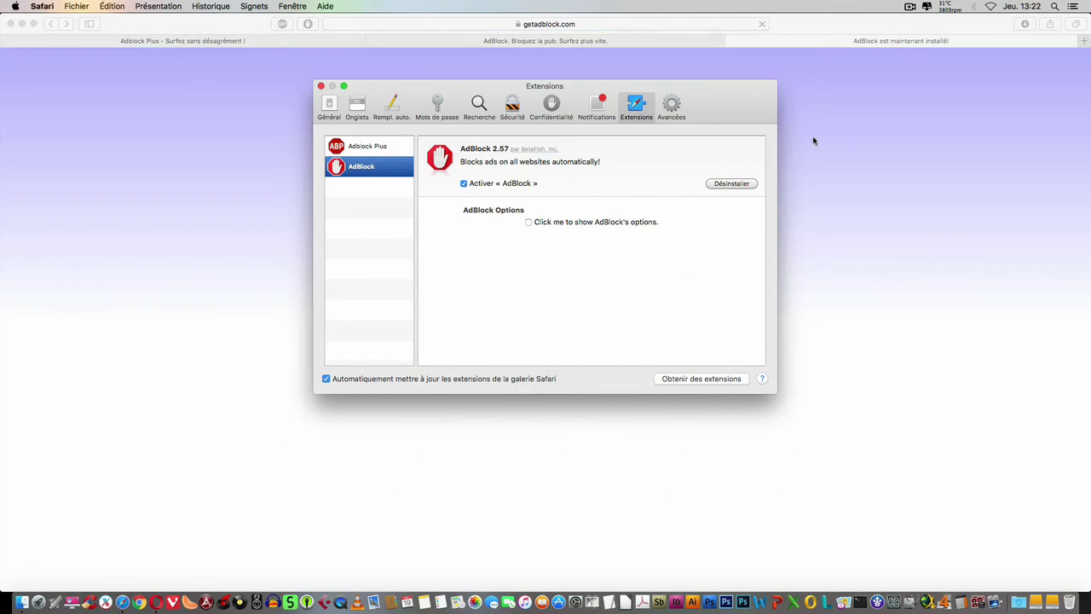
pyautogui.click(835, 103)
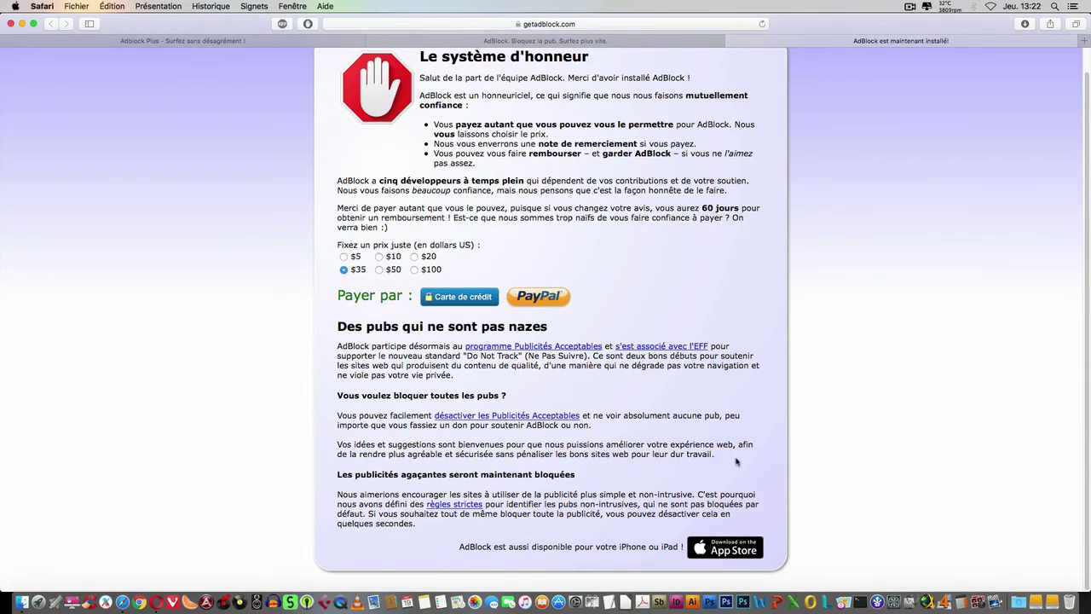
# Read through AdBlock's post-installation page, and close it along with the getadblock.com download tab.
pyautogui.click(562, 35)
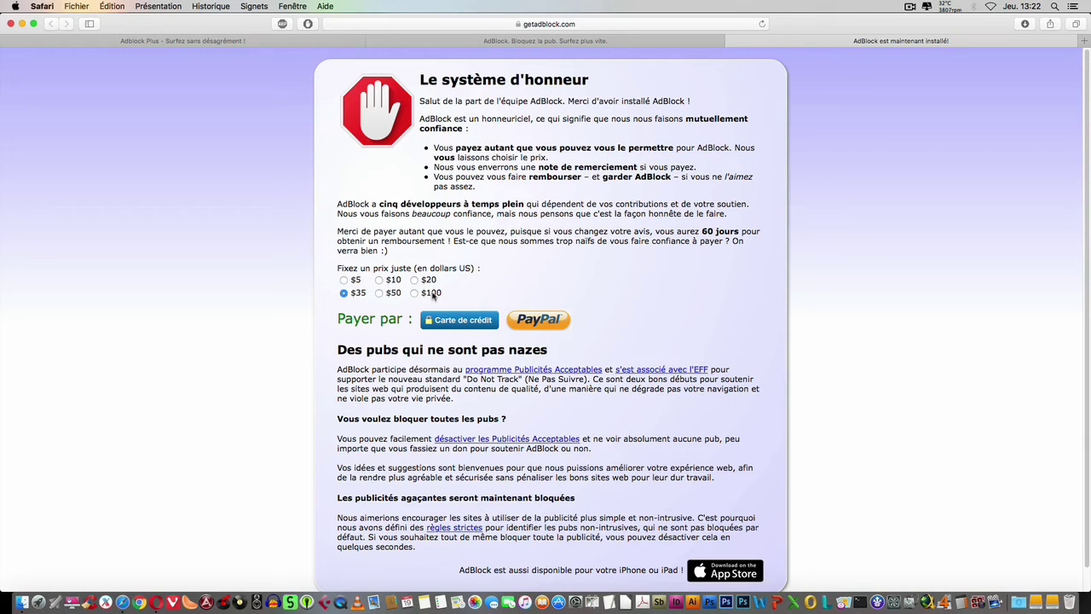
pyautogui.scroll(-1, 725, 319)
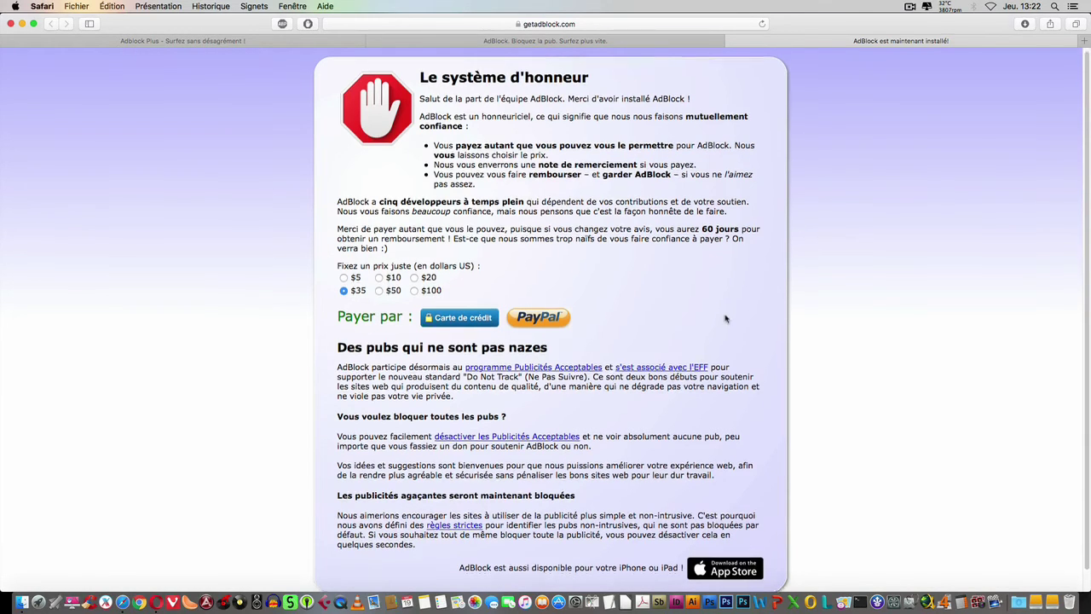
pyautogui.scroll(-2, 726, 319)
pyautogui.scroll(2, 726, 318)
pyautogui.scroll(-2, 725, 319)
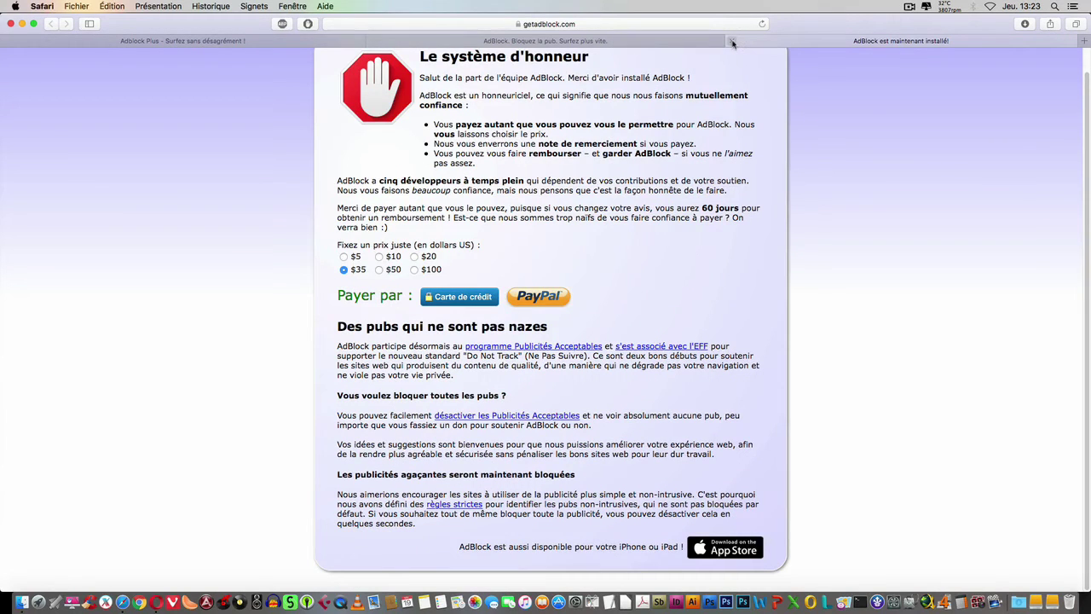
pyautogui.click(732, 42)
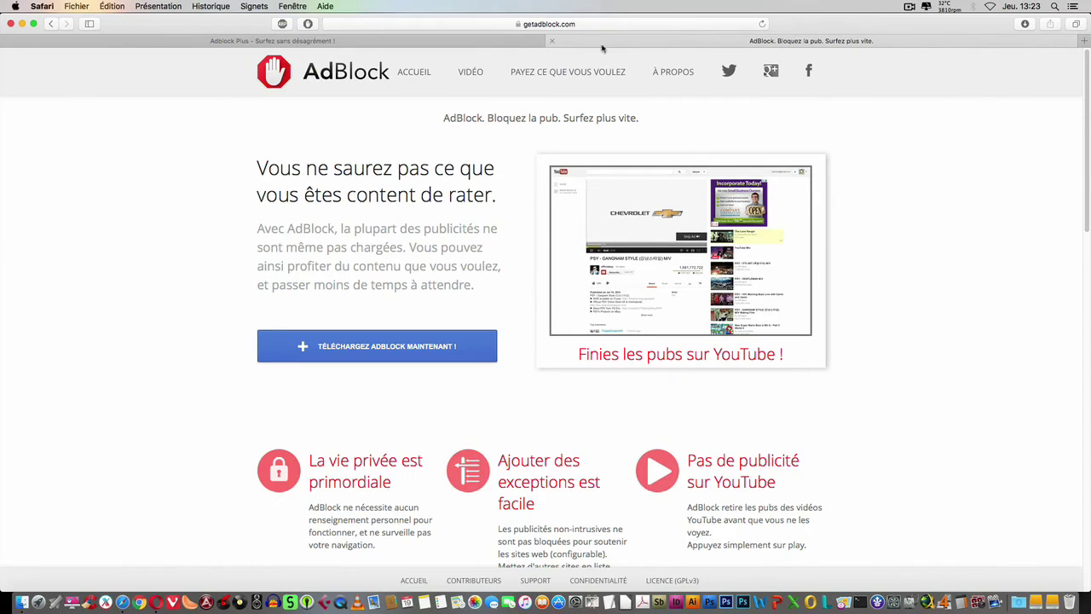
pyautogui.click(550, 43)
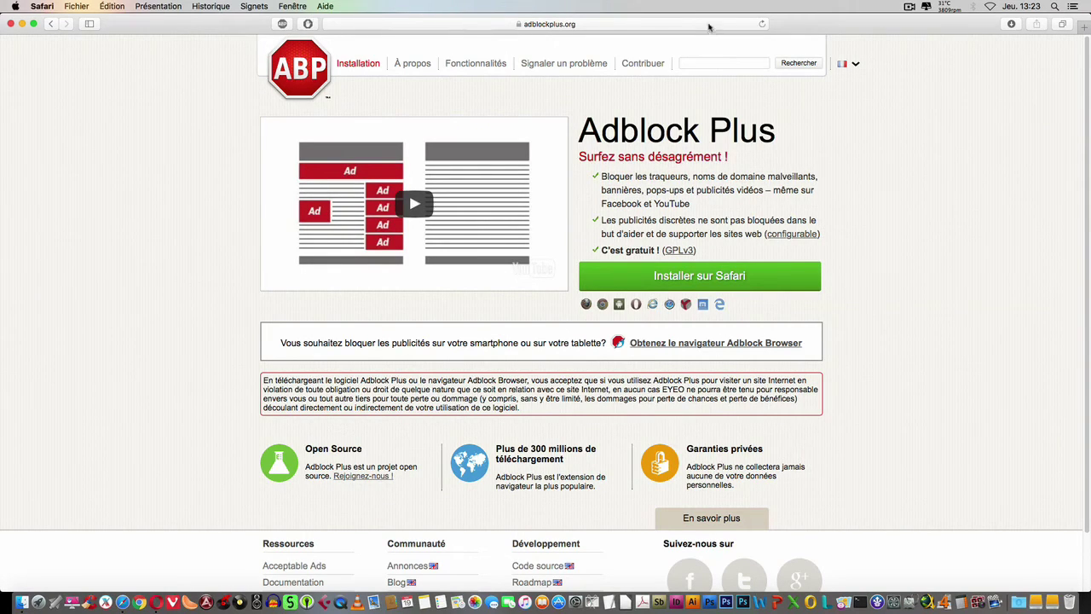
# Search for "le bon coin" and open the leboncoin.fr site from the results.
pyautogui.click(658, 24)
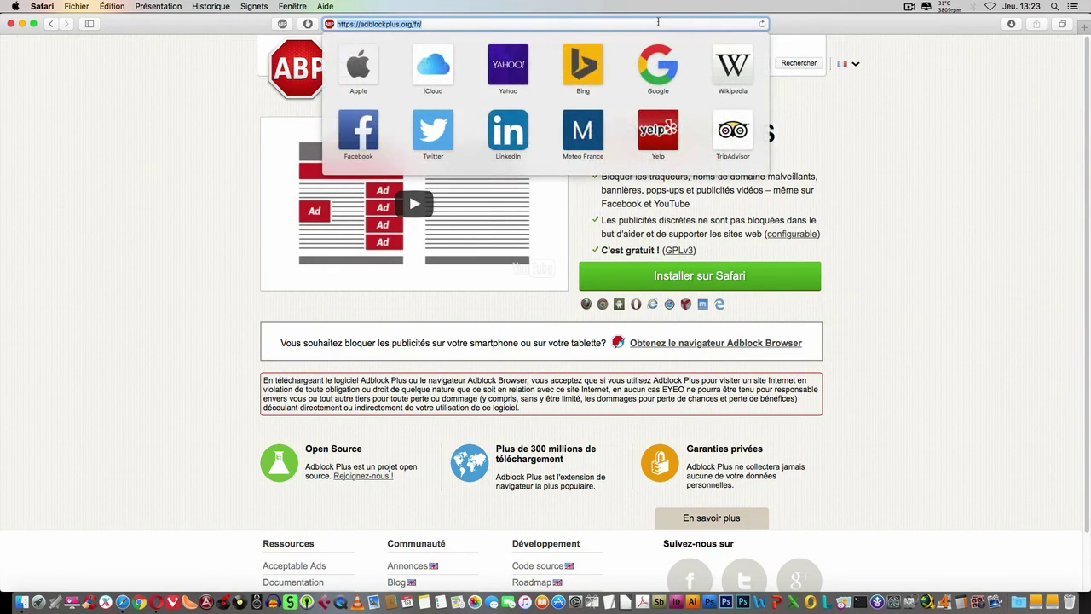
pyautogui.write('le bon co')
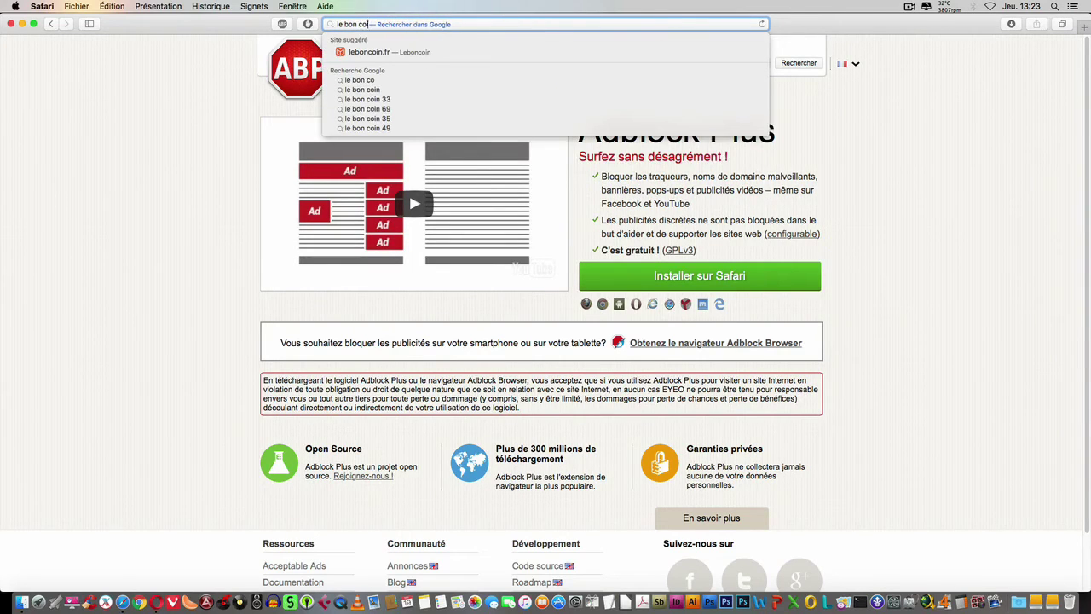
pyautogui.write('in')
pyautogui.press('Return')
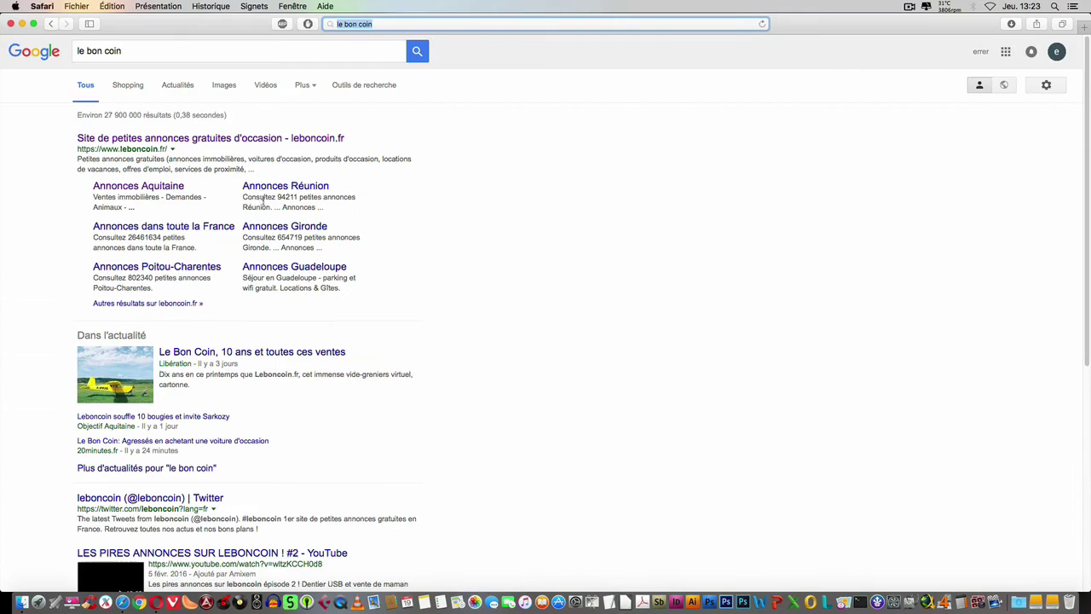
pyautogui.click(236, 139)
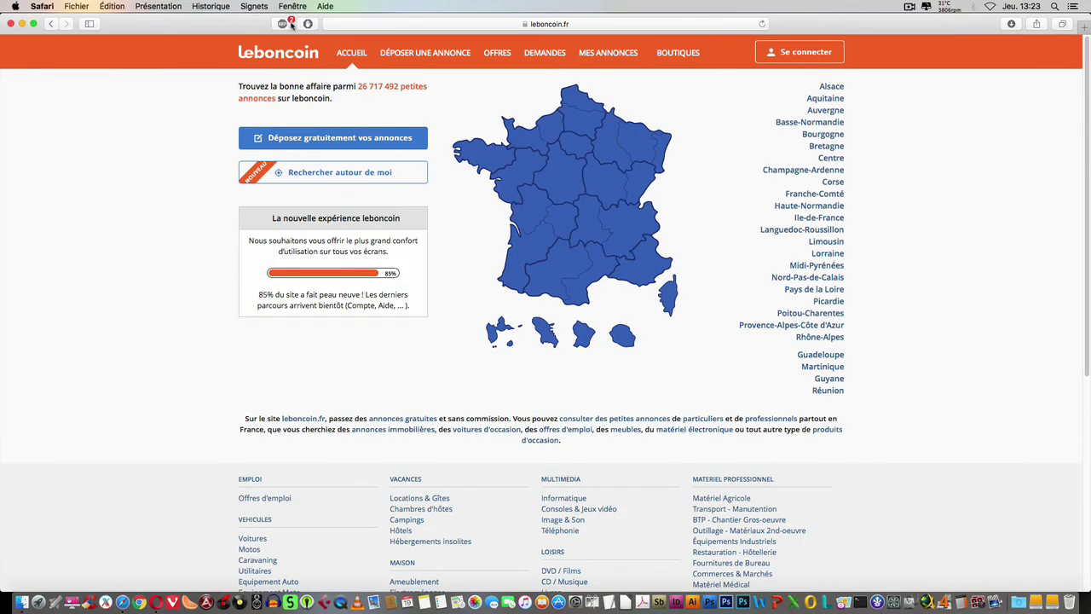
# Open the Aquitaine region's listings and examine the whole page for advertising.
pyautogui.click(522, 256)
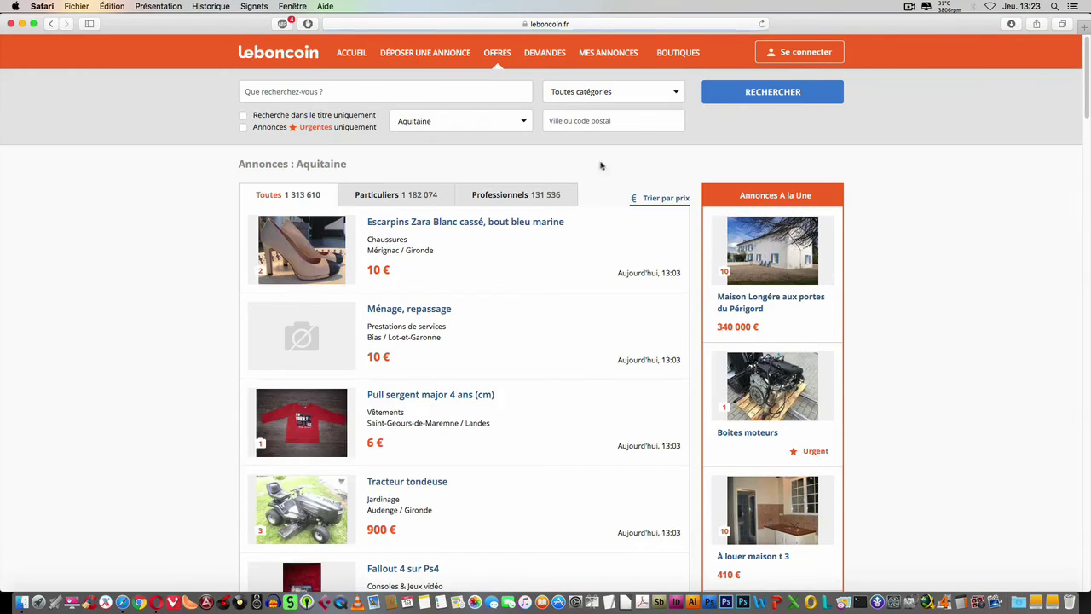
pyautogui.scroll(-20, 633, 164)
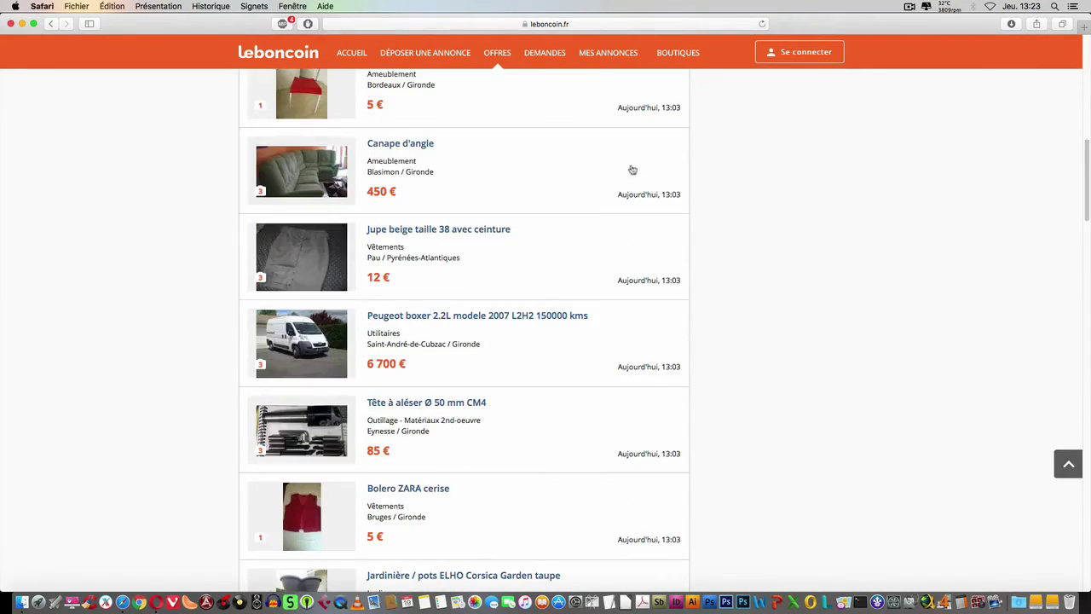
pyautogui.scroll(-10, 660, 271)
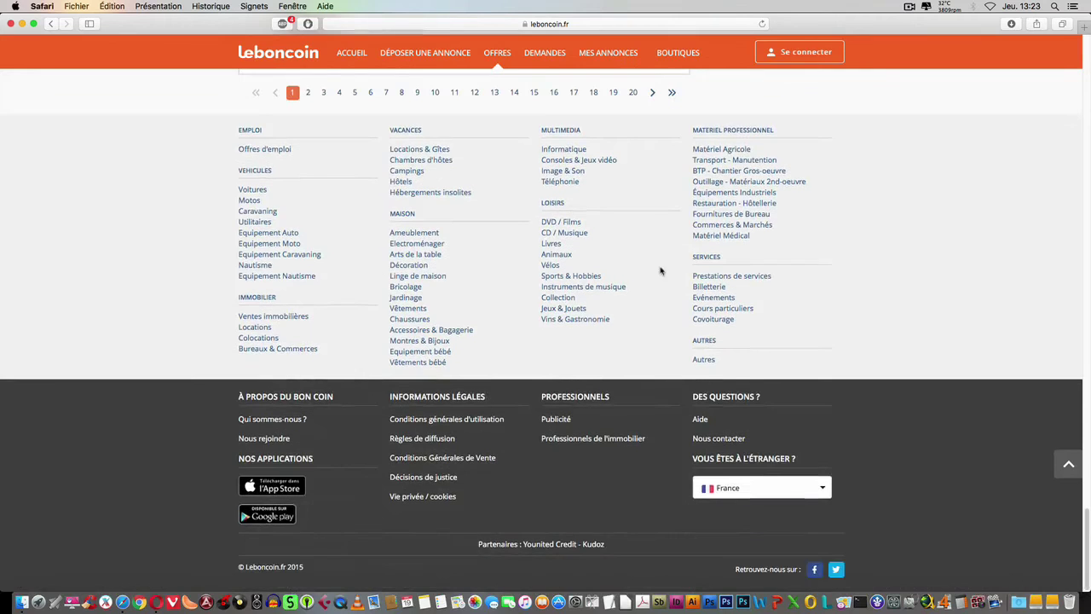
pyautogui.scroll(20, 660, 272)
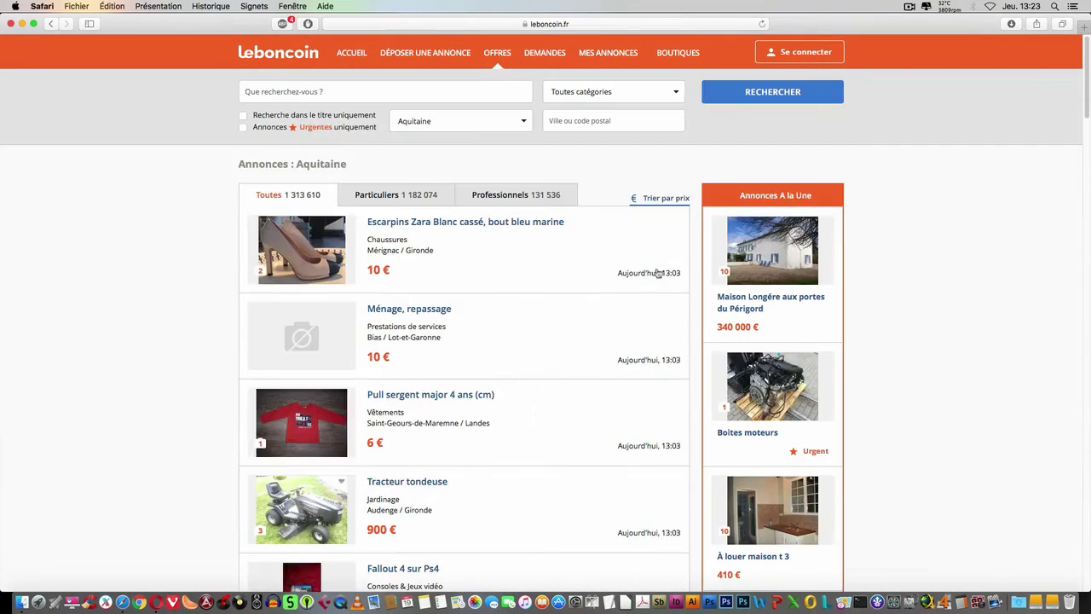
pyautogui.click(412, 92)
pyautogui.click(922, 139)
# Switch to Opera, look over AdBlock's post-installation page, and quit the browser.
pyautogui.press('super+Tab')
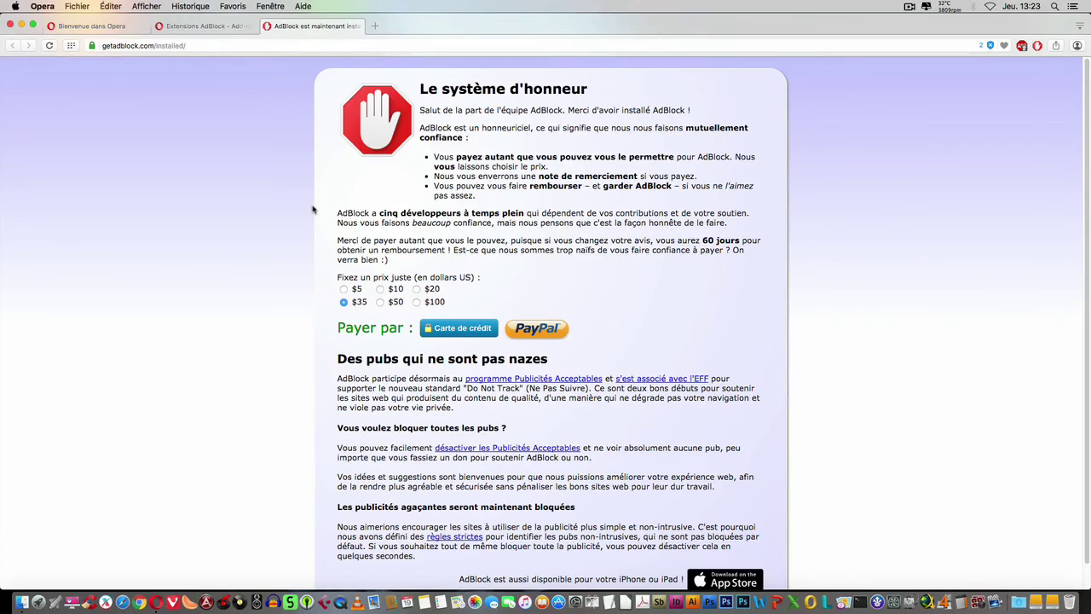
pyautogui.scroll(-1, 566, 265)
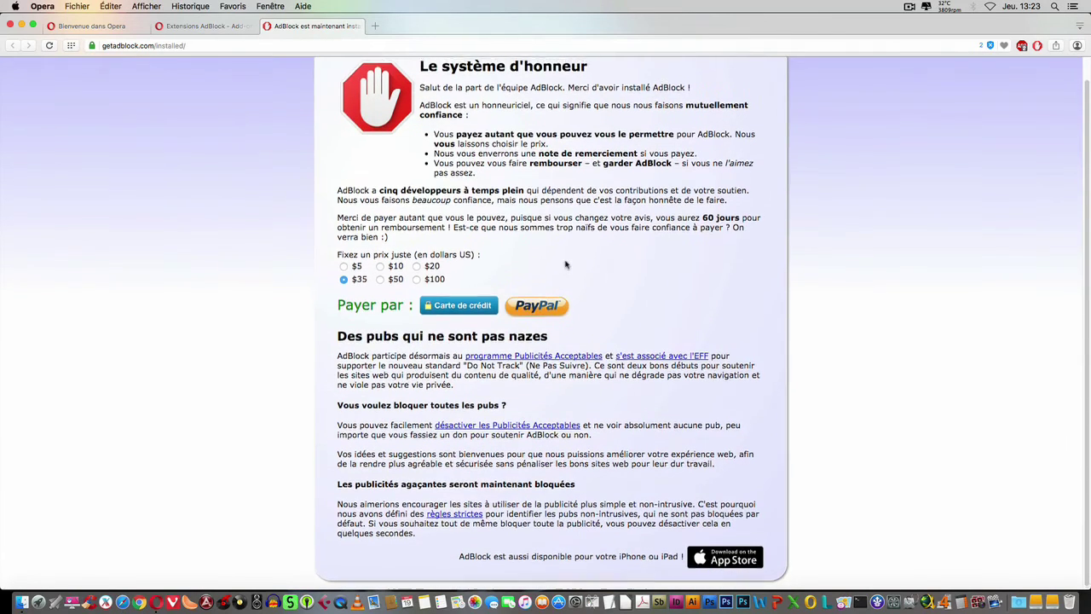
pyautogui.scroll(1, 567, 263)
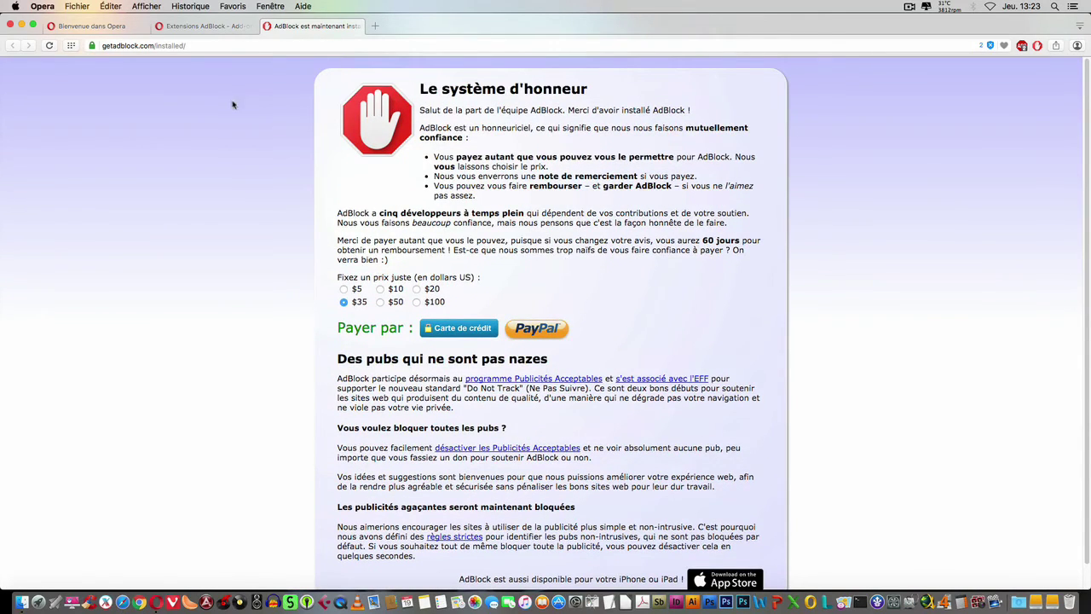
pyautogui.press('super+q')
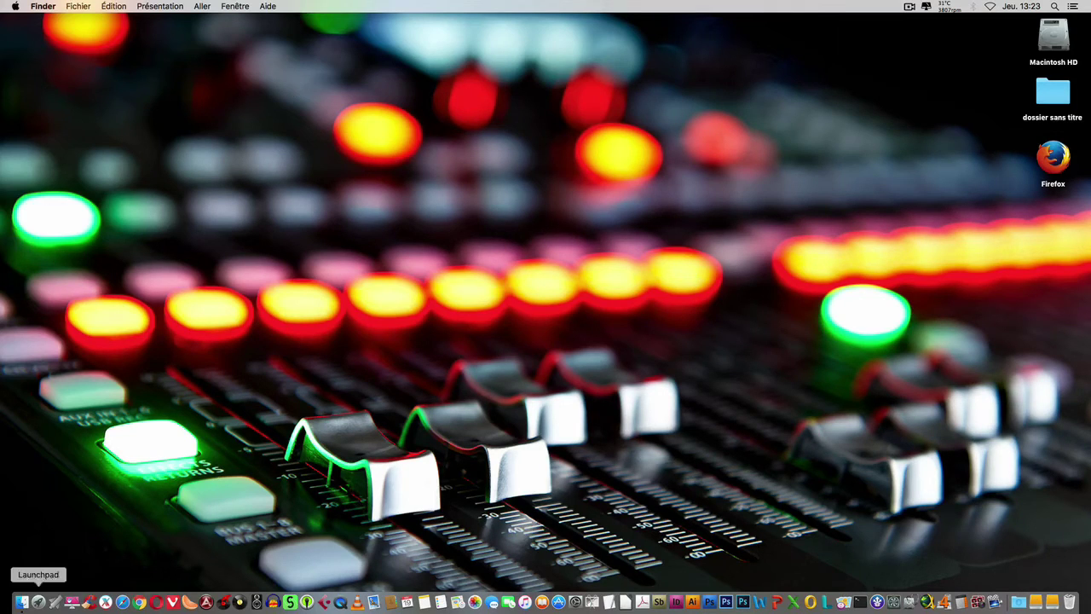
# Open Chrome and check the Adblock Plus extension's blocked-ads summary.
pyautogui.click(139, 601)
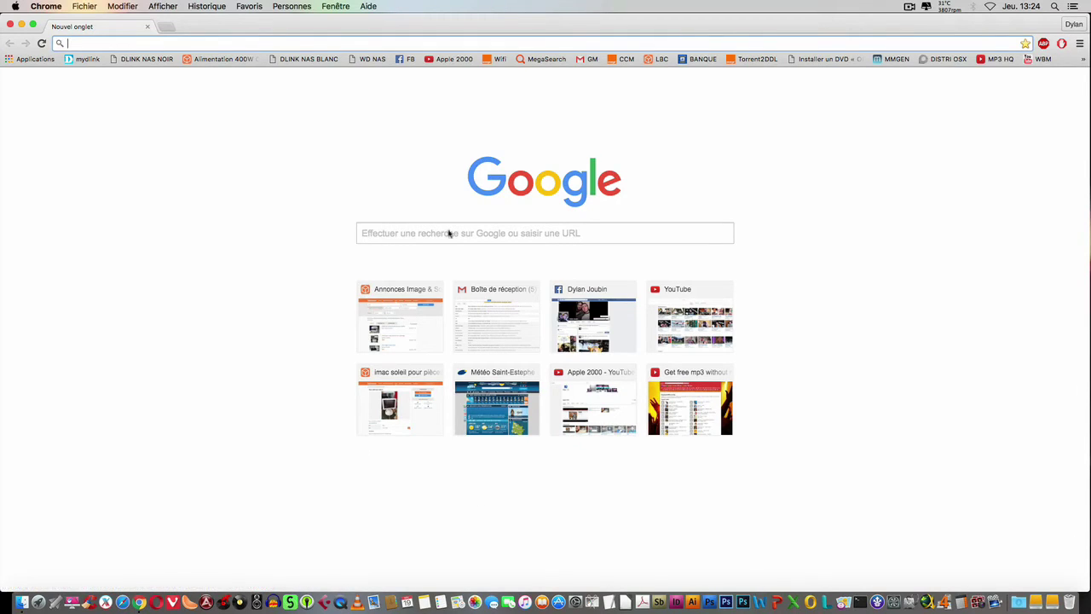
pyautogui.click(1059, 44)
pyautogui.click(1060, 44)
pyautogui.click(1043, 44)
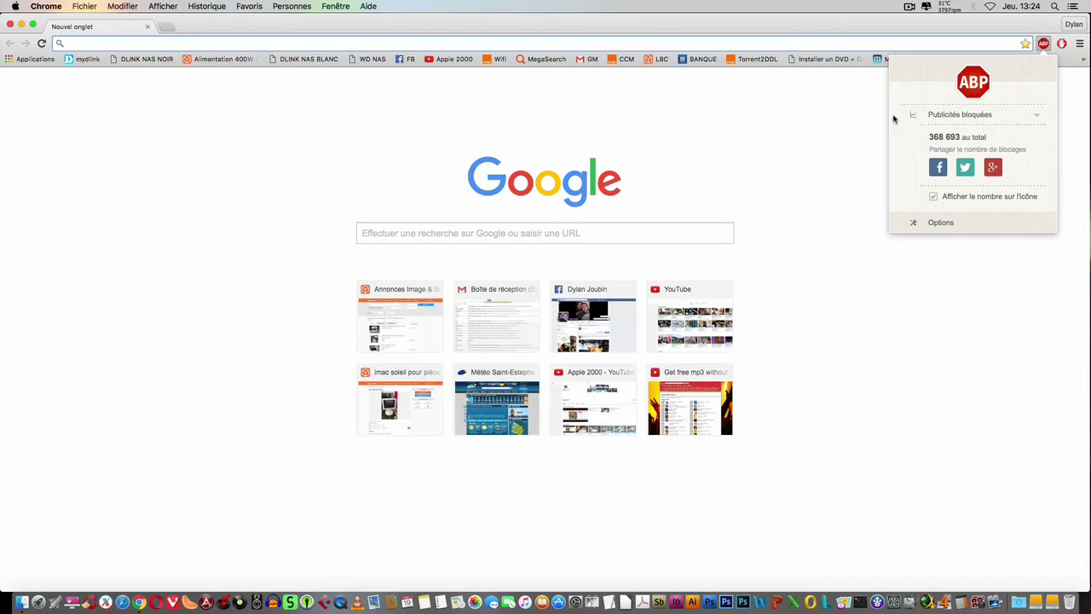
pyautogui.click(842, 147)
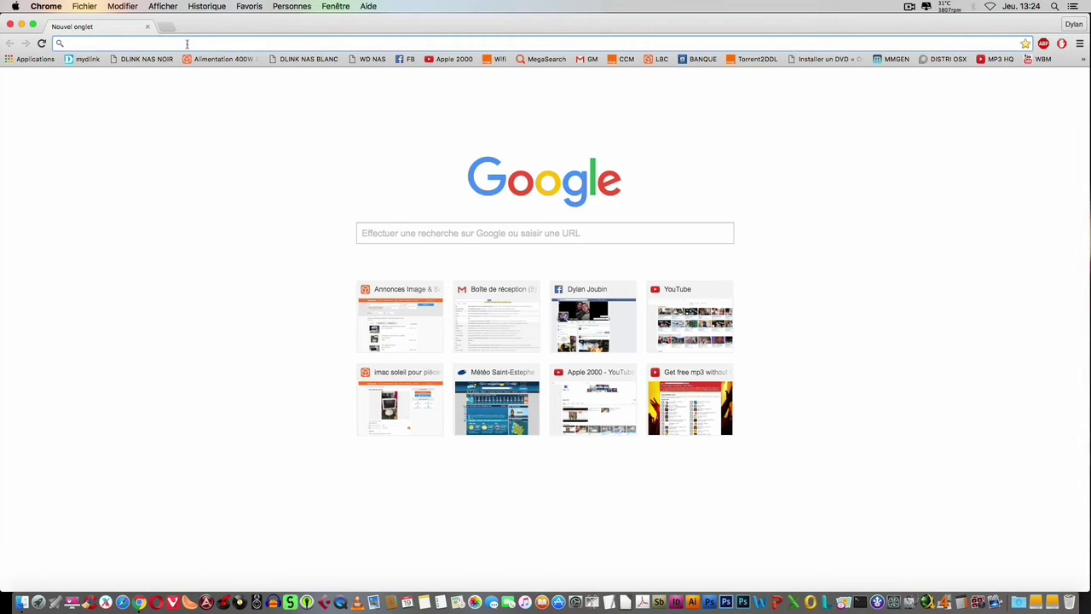
# Search for "adblock plus" and open the official adblockplus.org/fr page.
pyautogui.write('adblock')
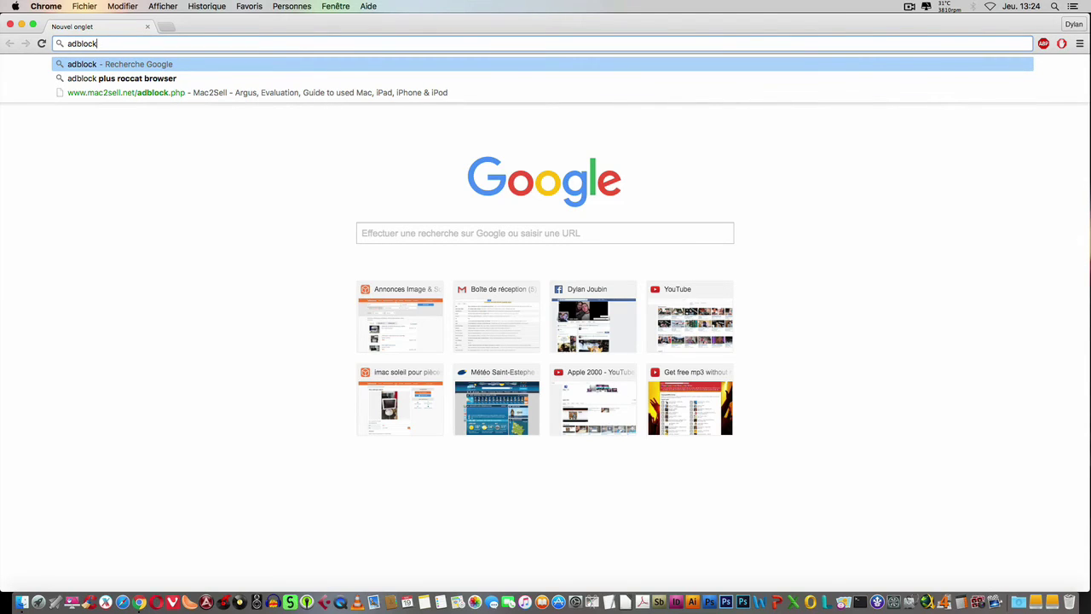
pyautogui.write(' plus')
pyautogui.press('Return')
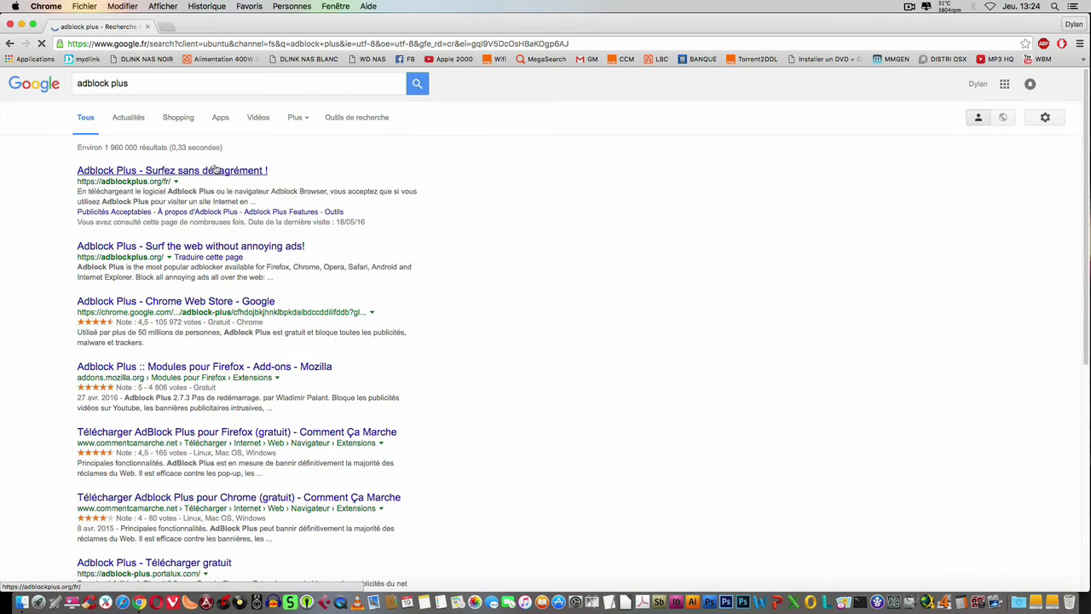
pyautogui.click(214, 170)
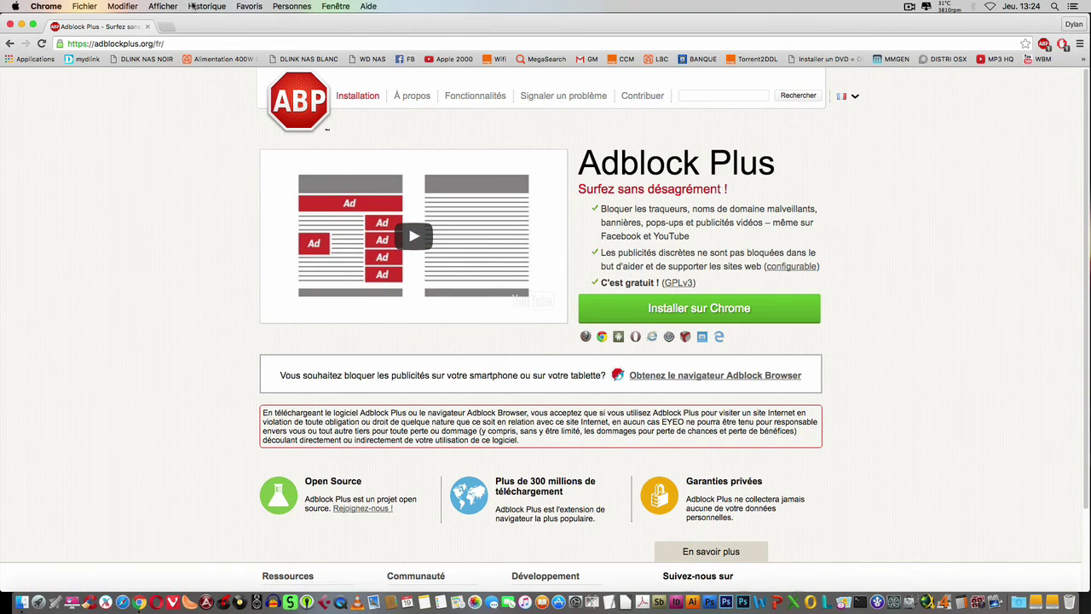
# Find AdBlock's Chrome Web Store page by searching for "adblock chrome", and close the page after viewing it.
pyautogui.click(213, 42)
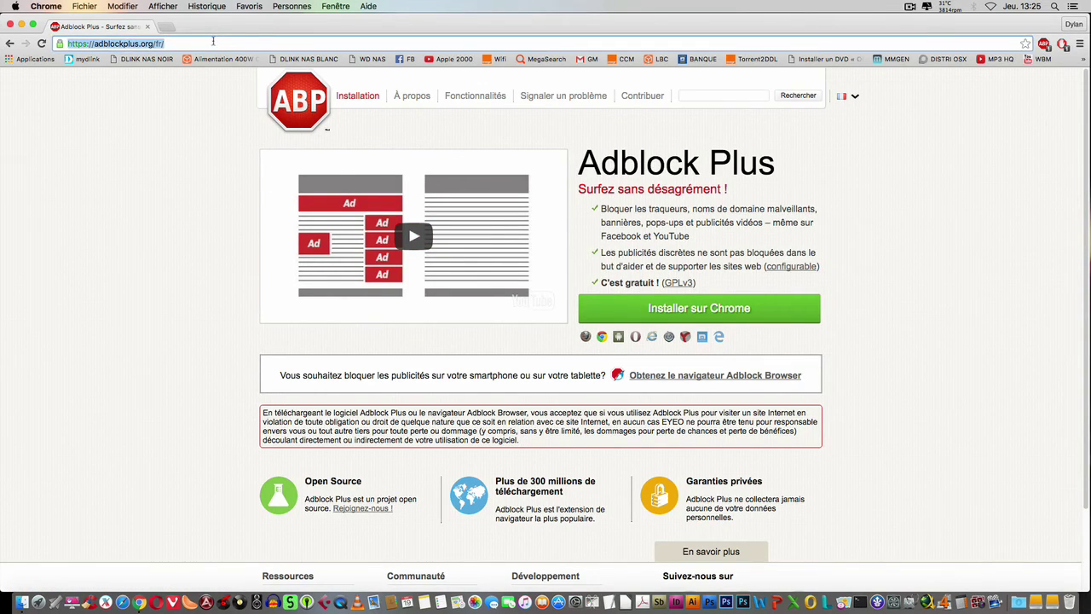
pyautogui.write('adblock')
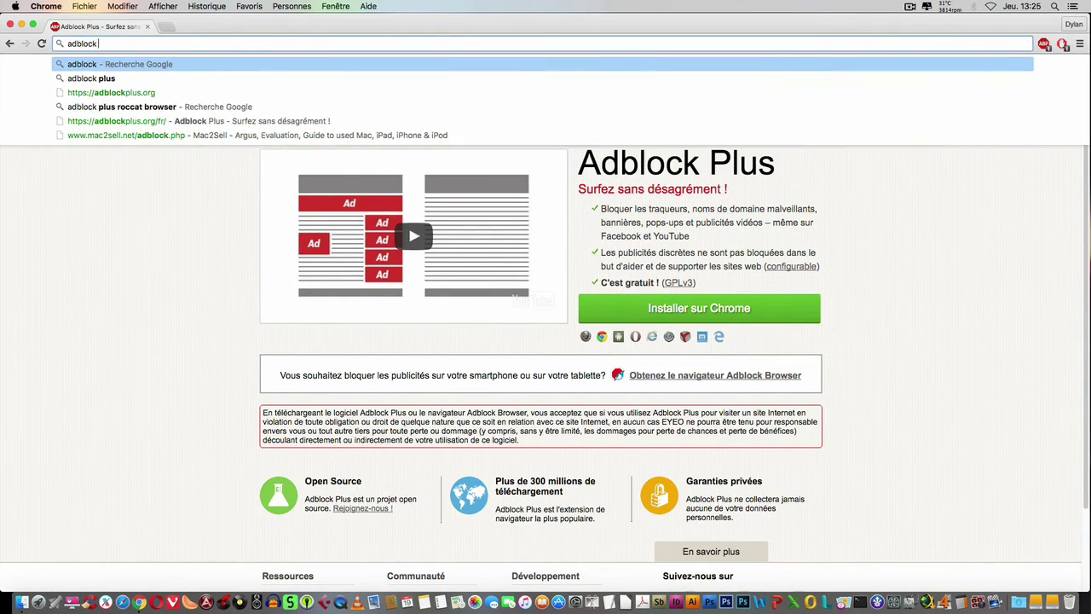
pyautogui.write(' chrome')
pyautogui.press('Return')
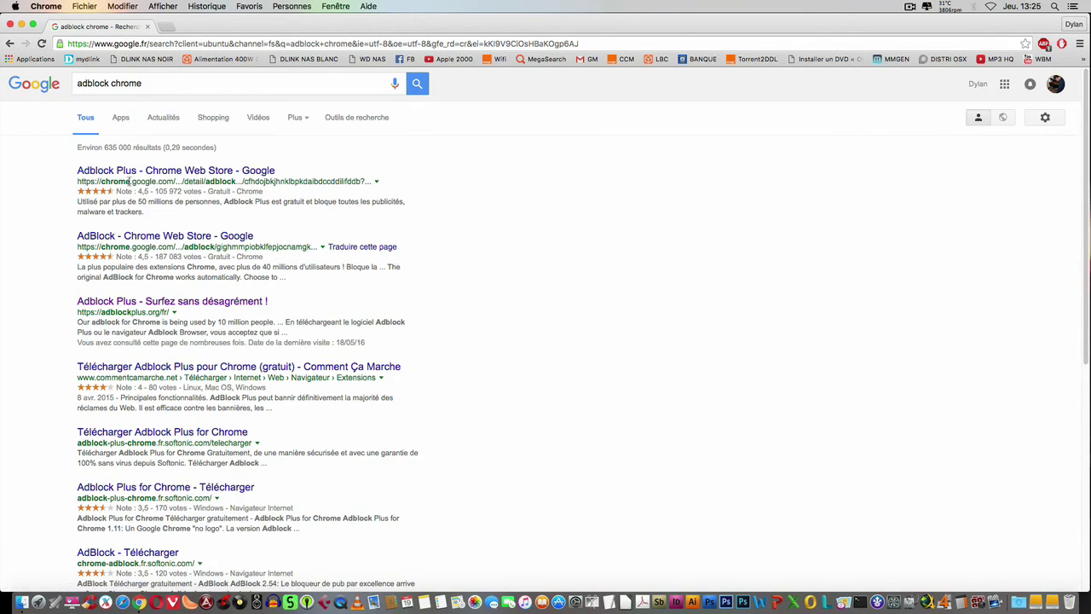
pyautogui.click(130, 243)
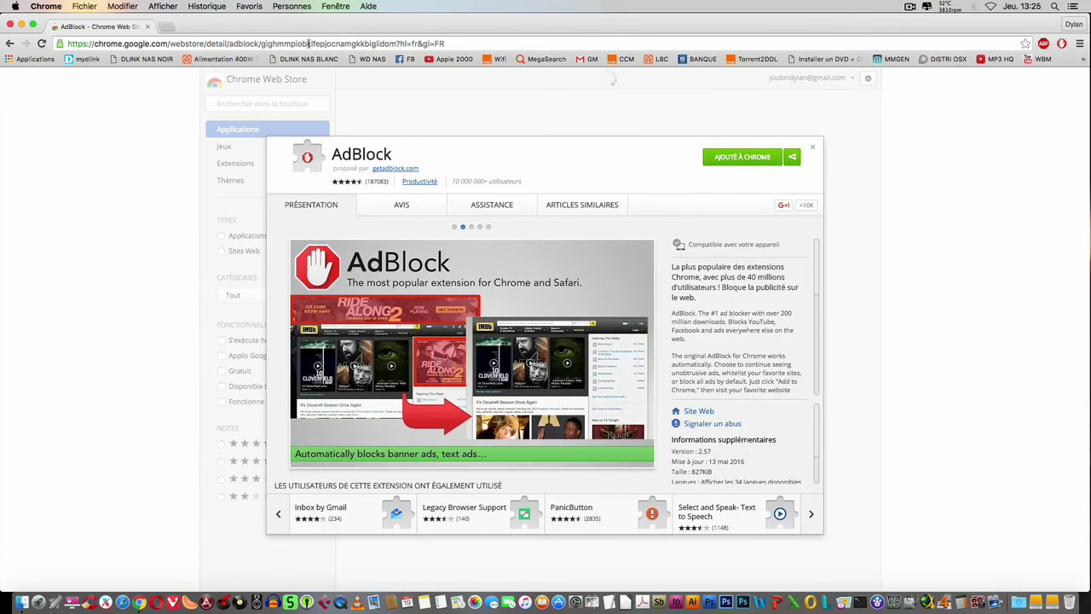
pyautogui.press('super+w')
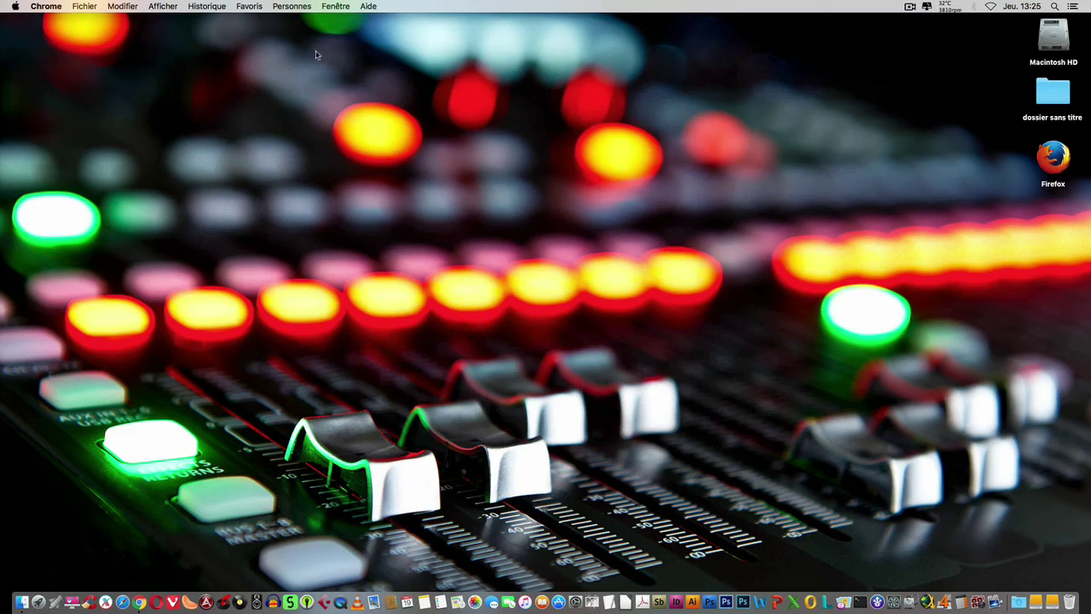
pyautogui.click(214, 156)
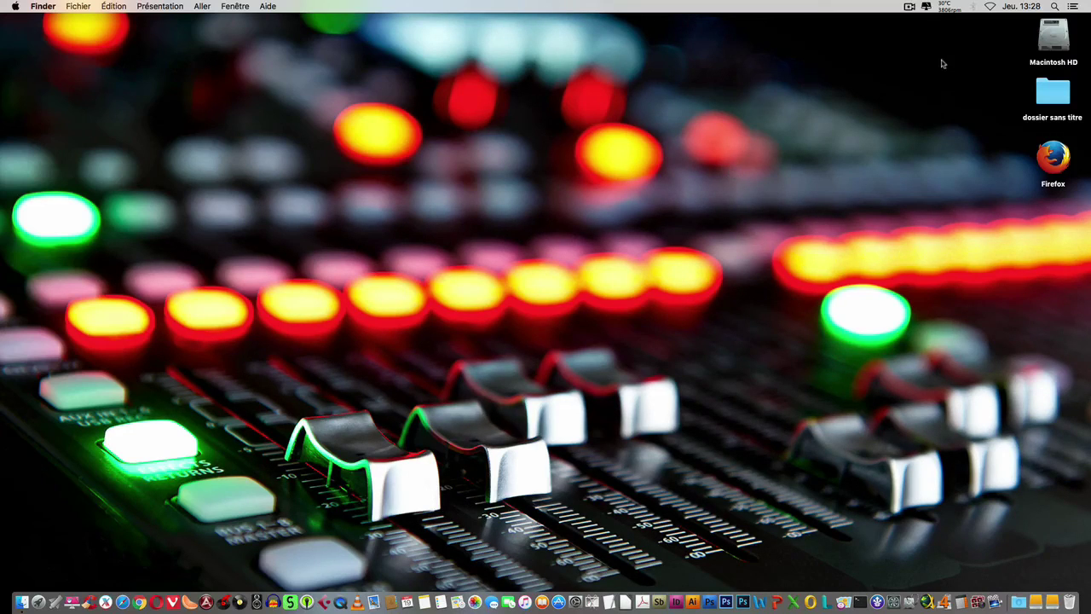
pyautogui.click(909, 8)
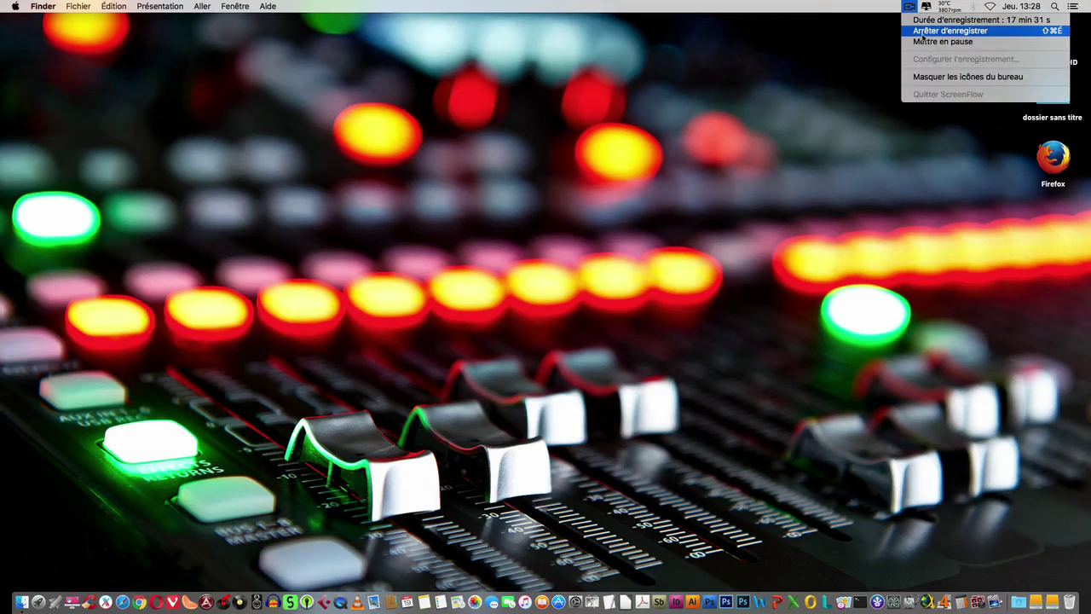